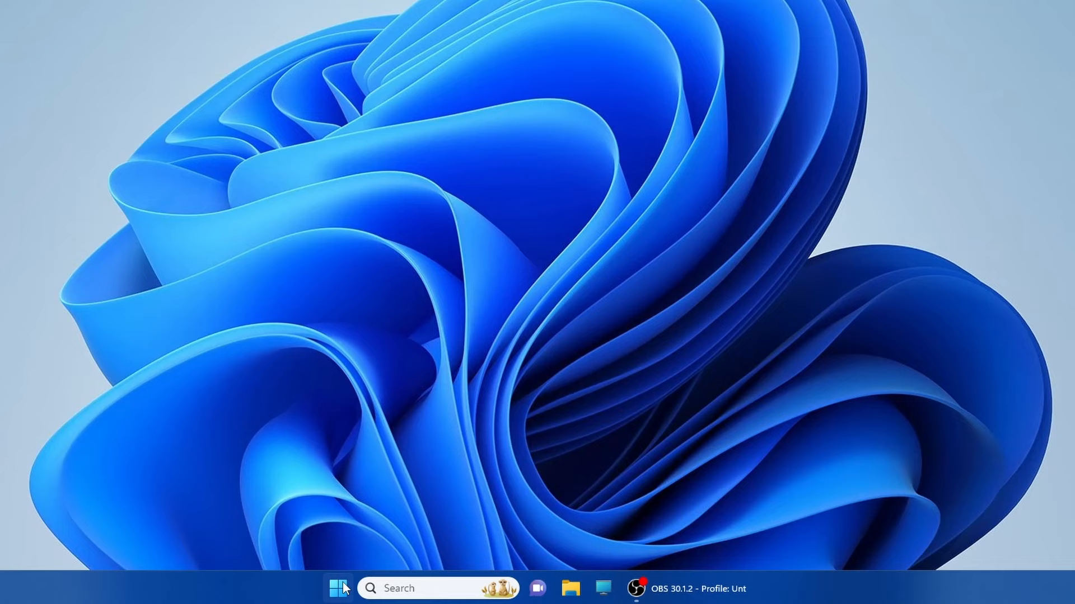
# Open the system's Activation settings and expand the activation state to check the Windows edition's licence status.
pyautogui.rightClick(338, 588)
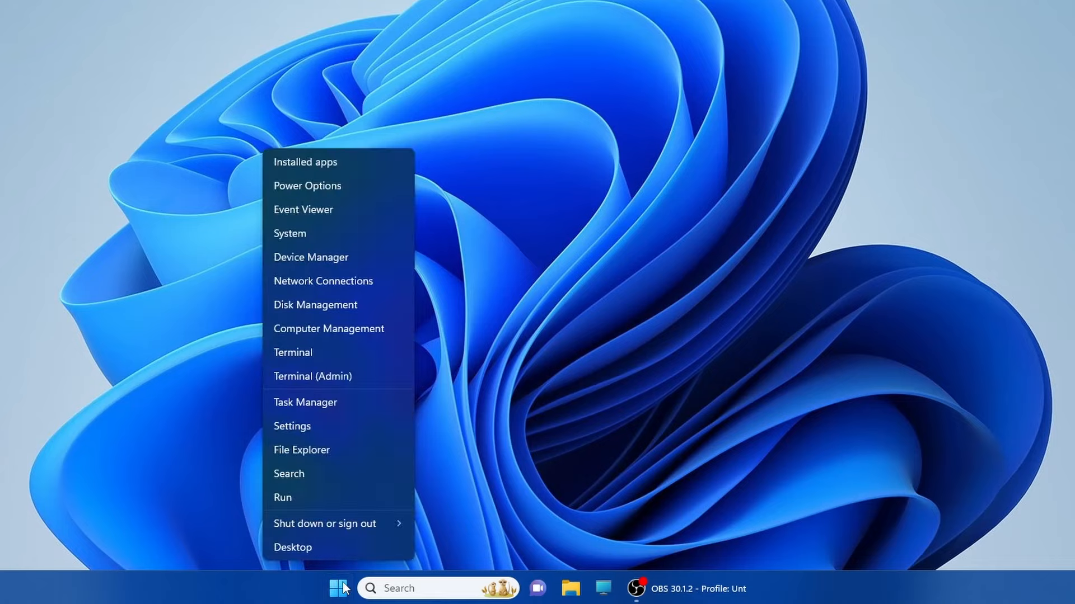
pyautogui.click(343, 439)
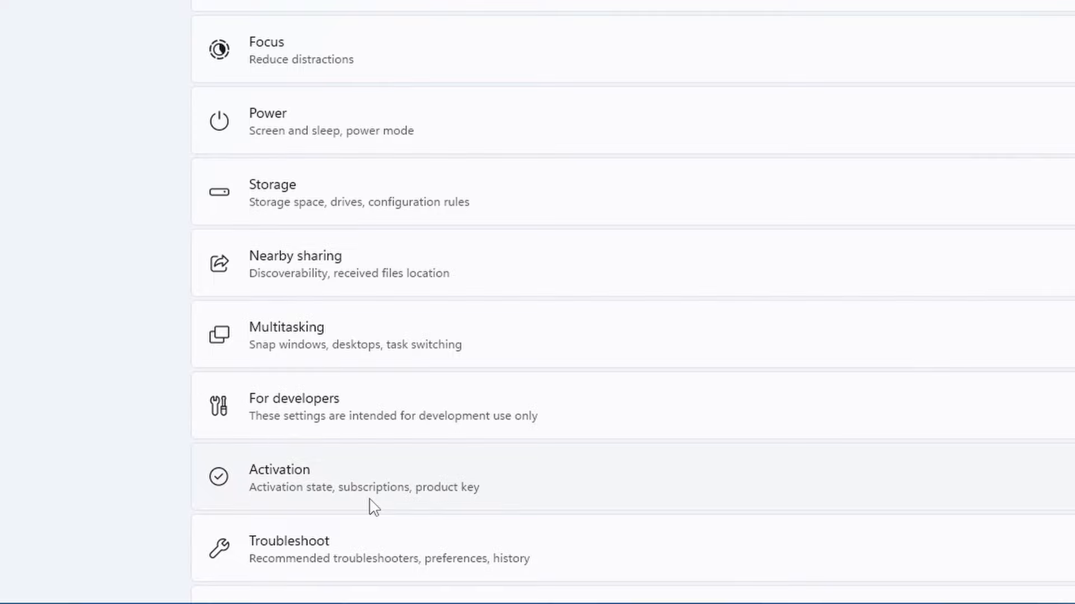
pyautogui.click(305, 476)
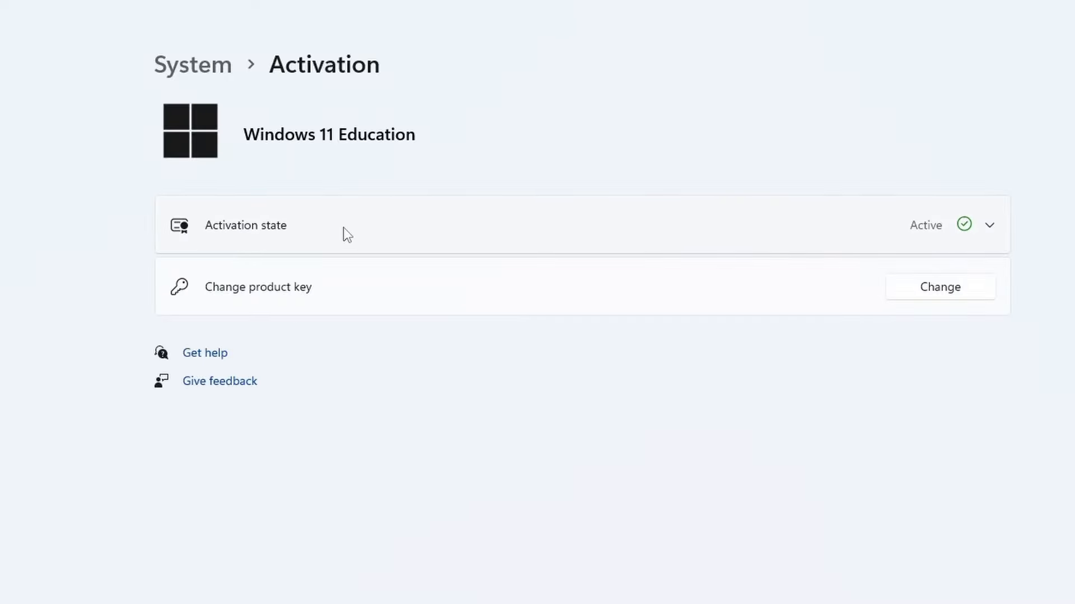
pyautogui.click(991, 229)
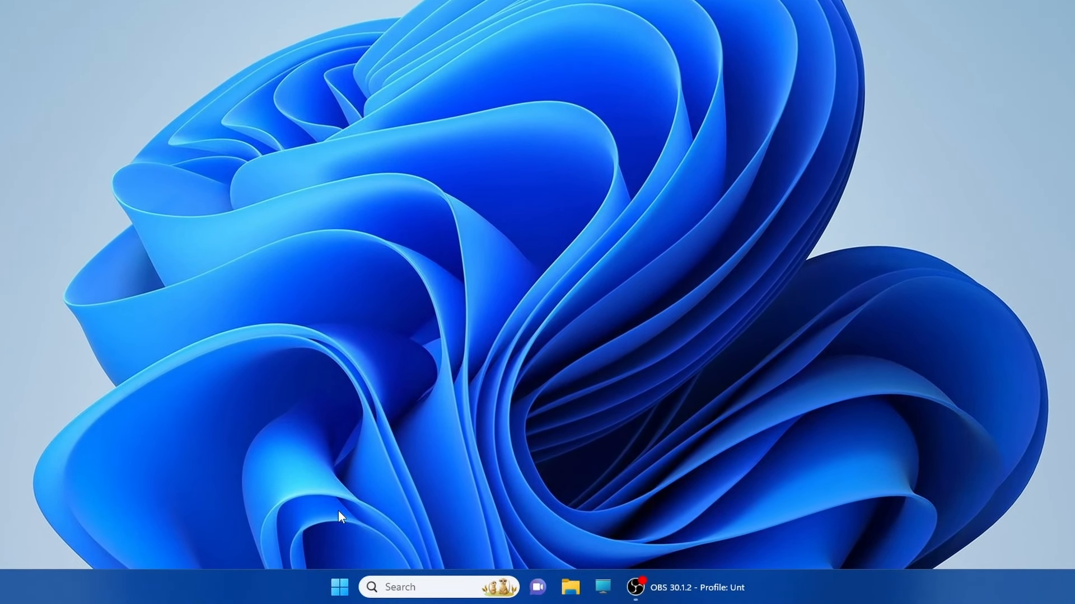
# Open the system's Recovery settings and pick "Windows 10 seemed easier to use" as the reason for going back.
pyautogui.rightClick(338, 589)
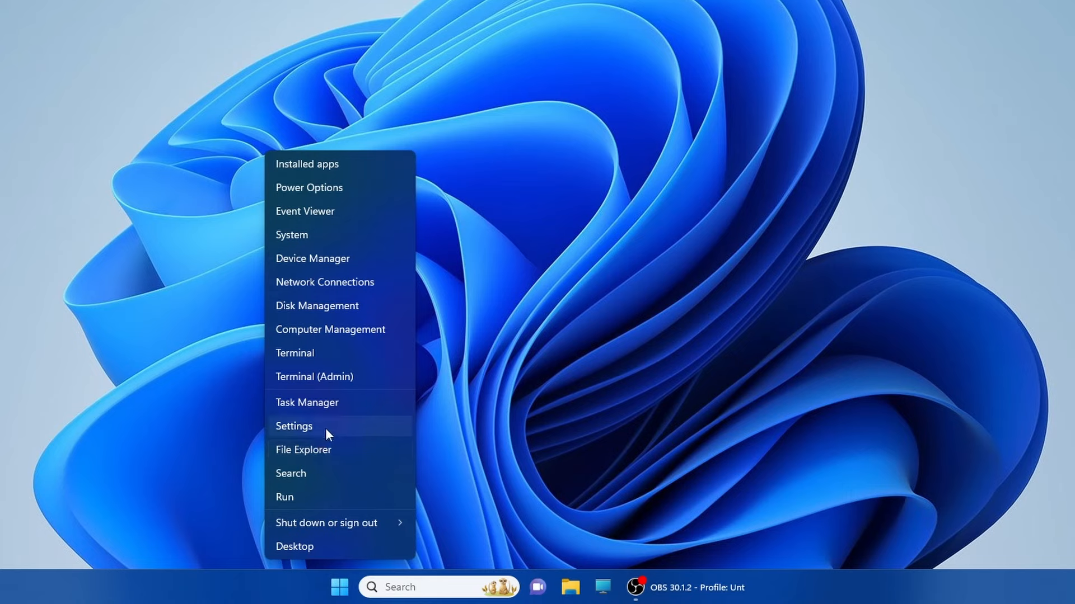
pyautogui.click(325, 429)
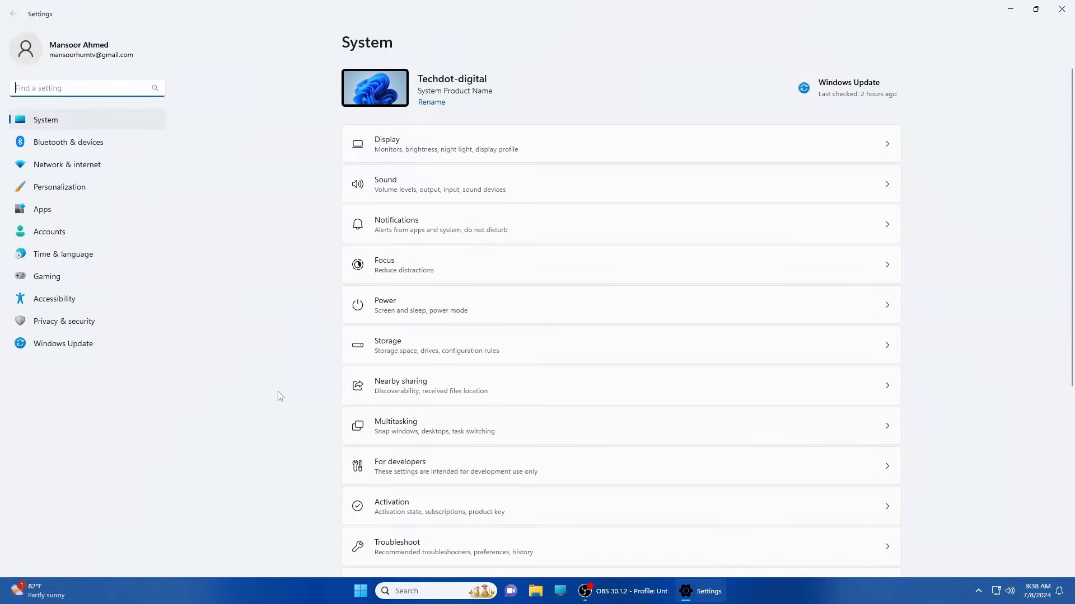
pyautogui.click(78, 118)
pyautogui.scroll(-4, 554, 290)
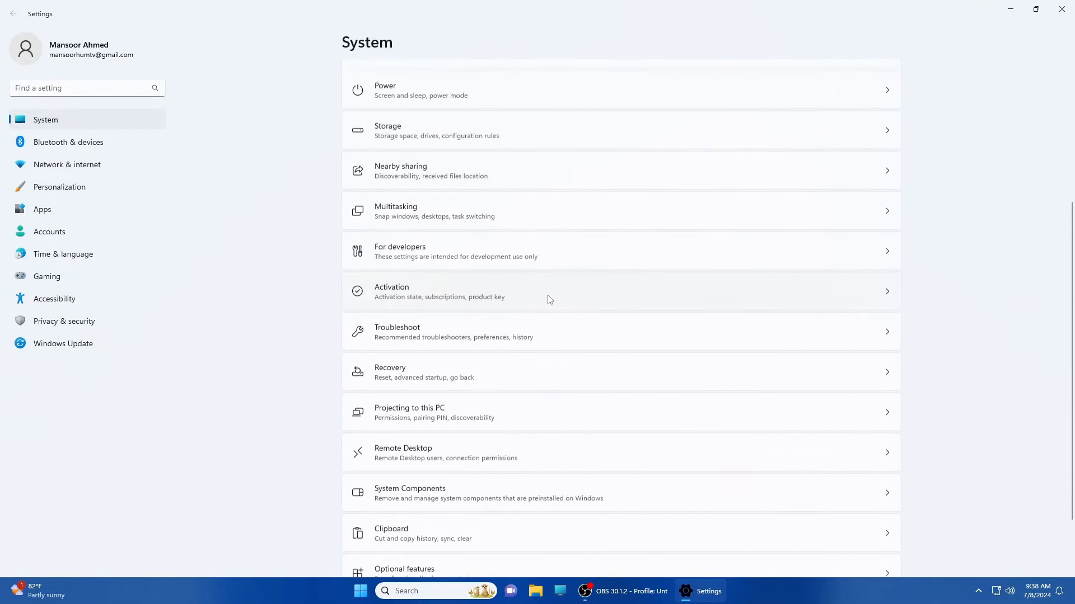
pyautogui.click(424, 364)
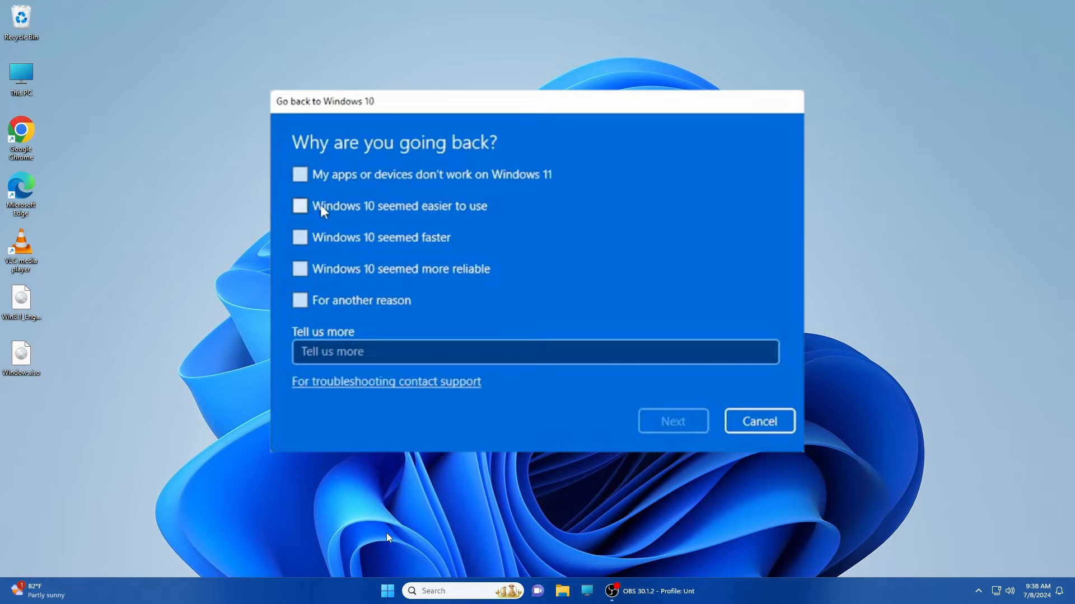
pyautogui.click(323, 211)
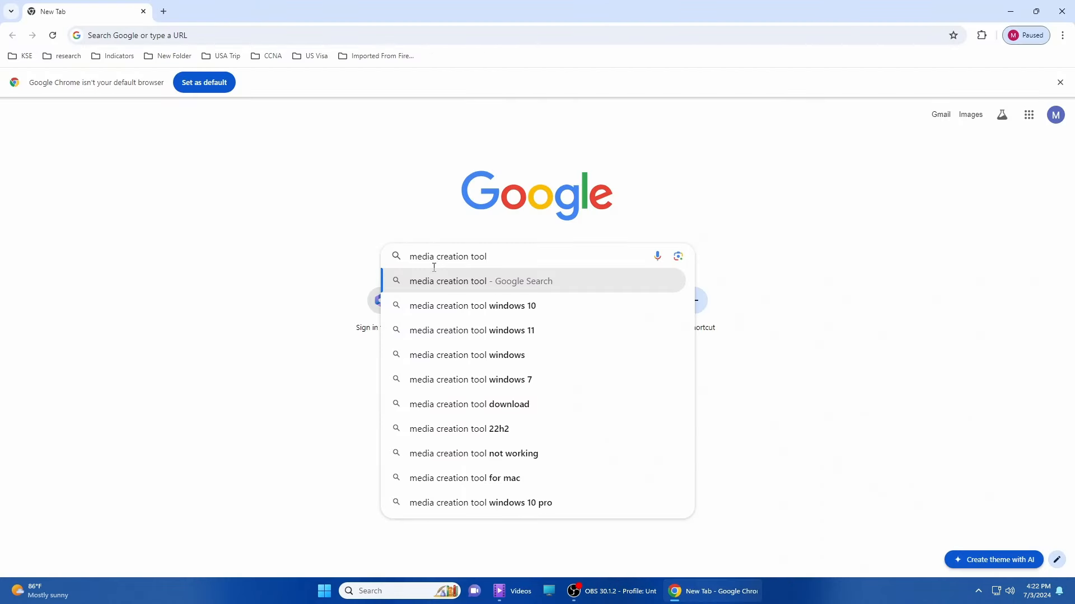
# Search Google for "media creation tool windows 10" and download the Windows 10 media creation tool from Microsoft's site.
pyautogui.click(445, 308)
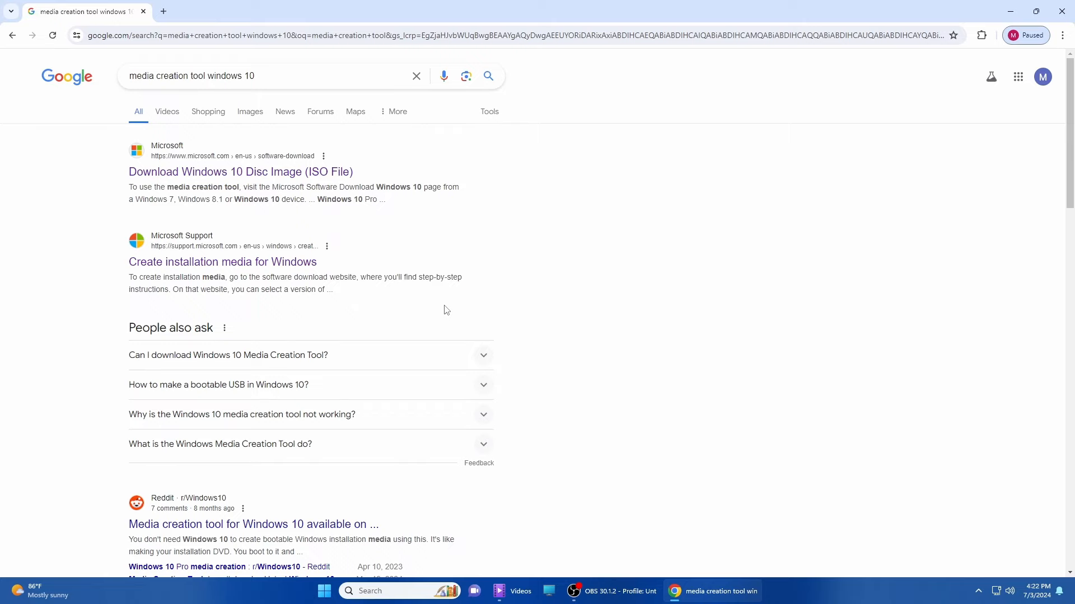
pyautogui.click(271, 177)
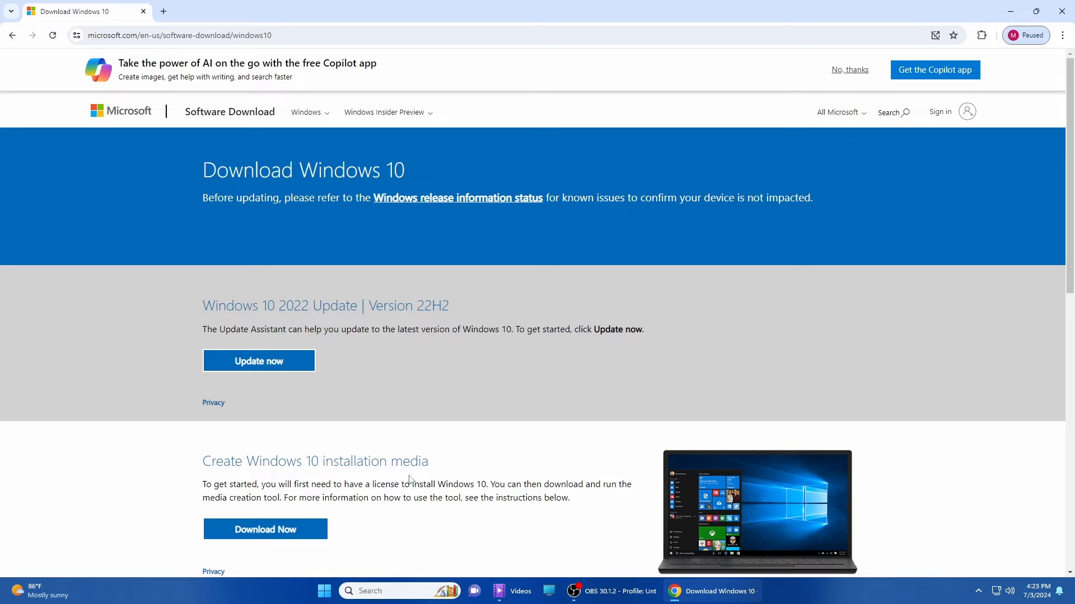
pyautogui.click(284, 529)
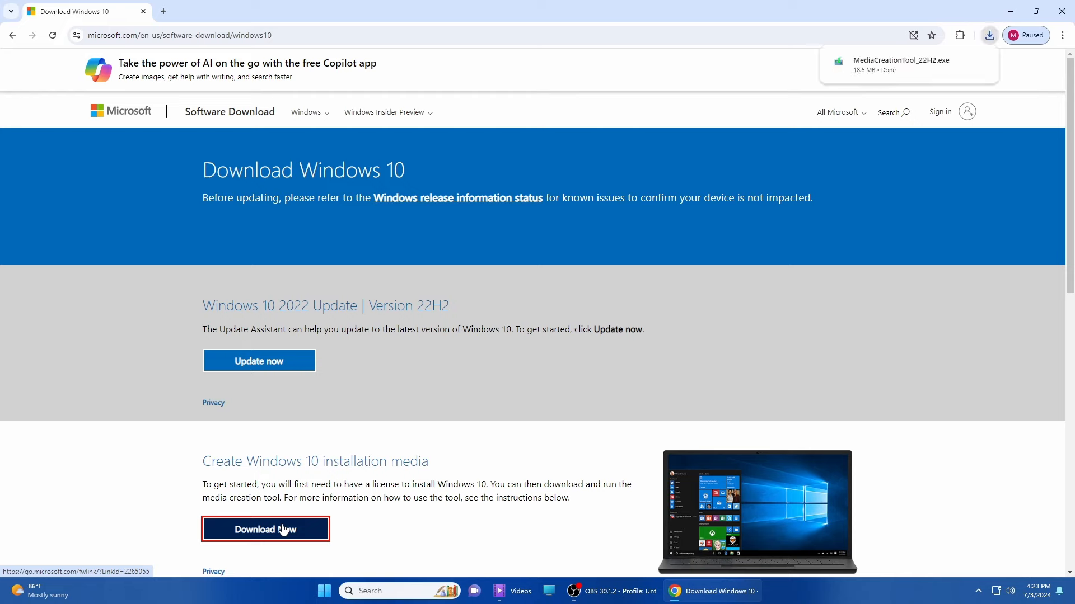
pyautogui.moveTo(850, 73)
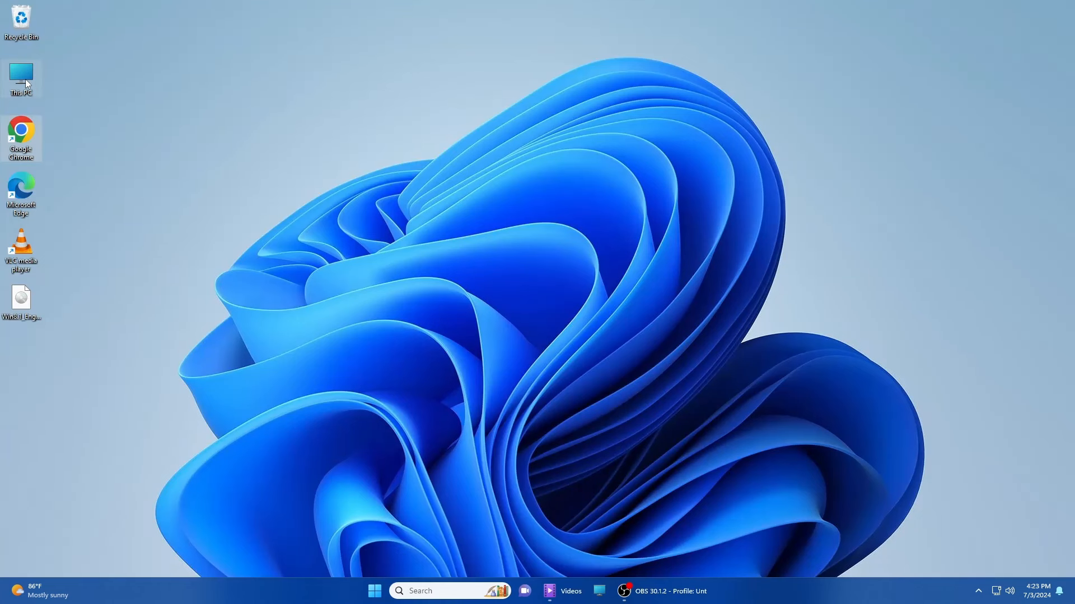
# Run MediaCreationTool_22H2.exe from the Downloads folder and close the folder window.
pyautogui.doubleClick(23, 77)
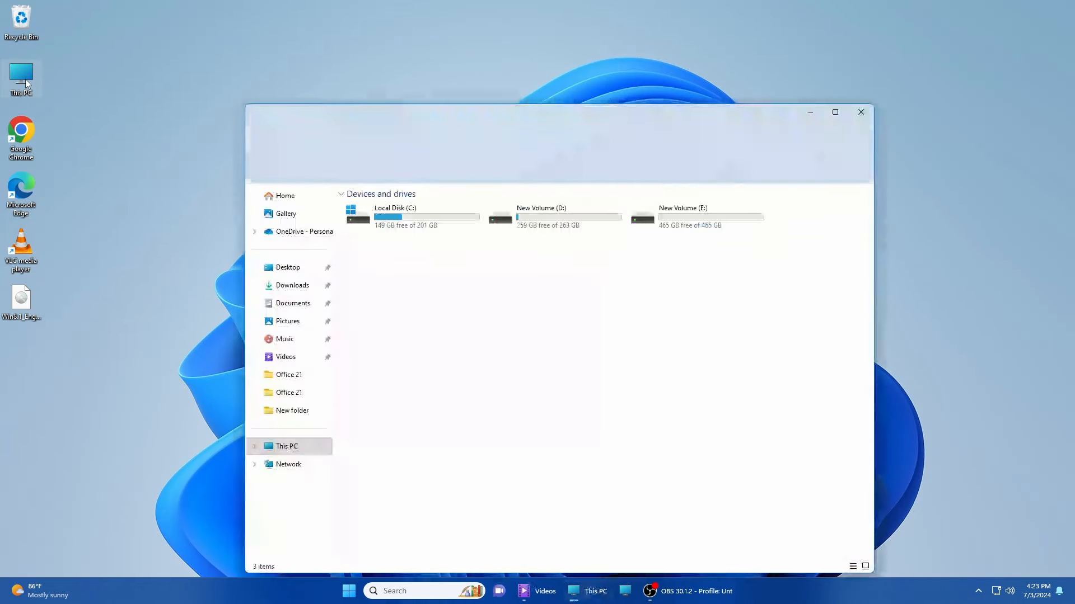
pyautogui.click(292, 285)
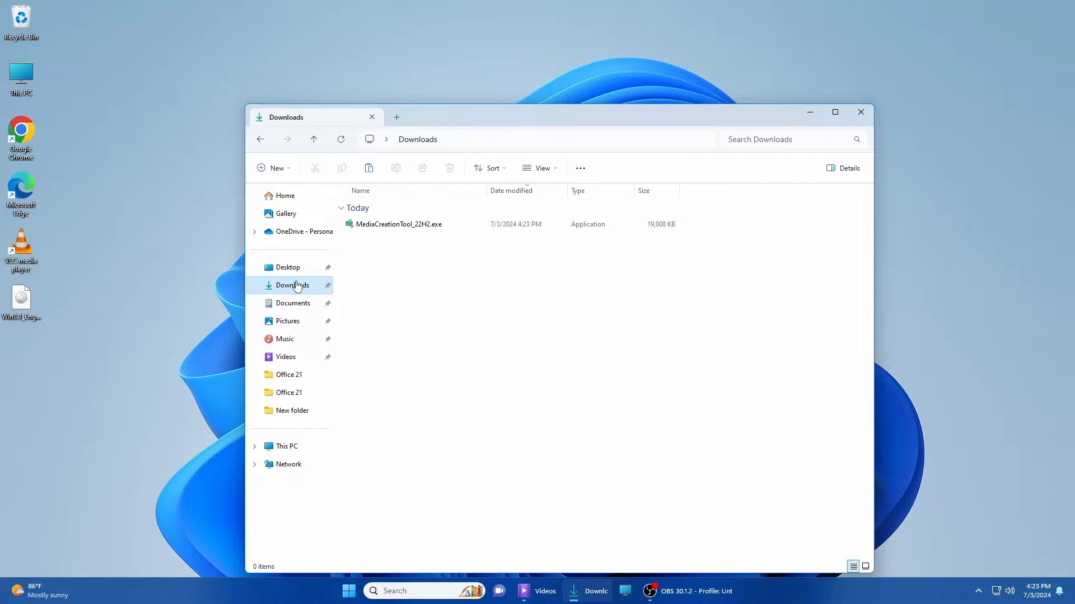
pyautogui.doubleClick(363, 226)
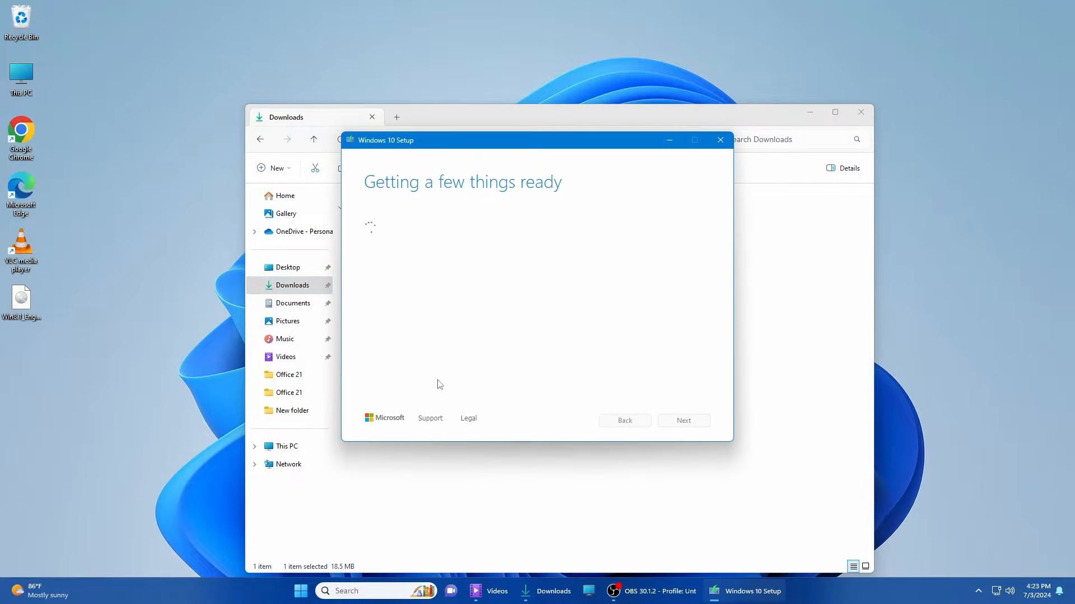
pyautogui.click(860, 113)
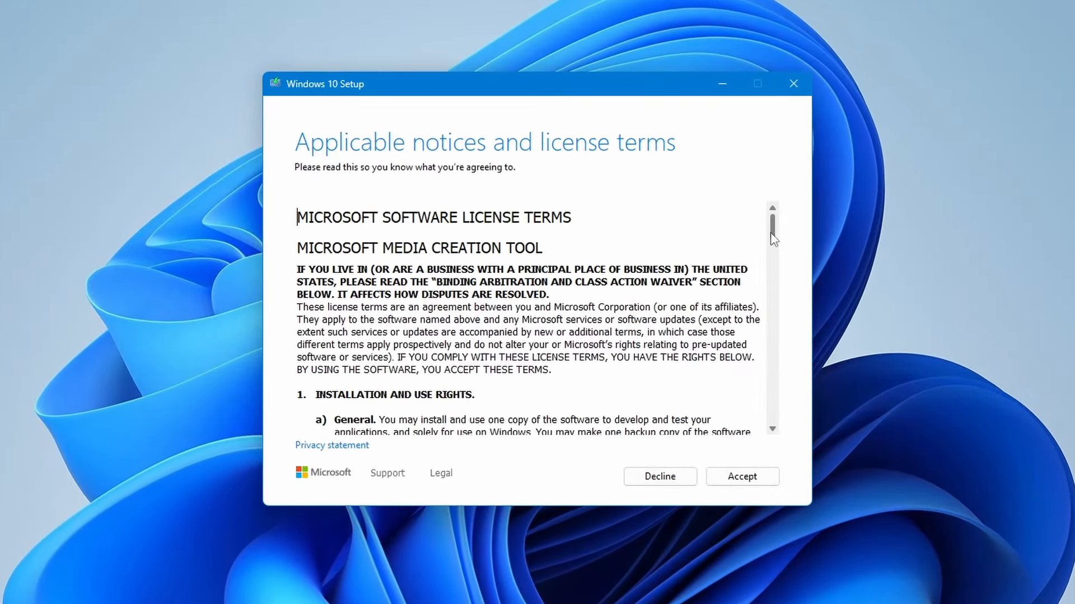
# Accept the licence terms and choose to create installation media (USB flash drive, DVD, or ISO file) for another PC.
pyautogui.click(742, 476)
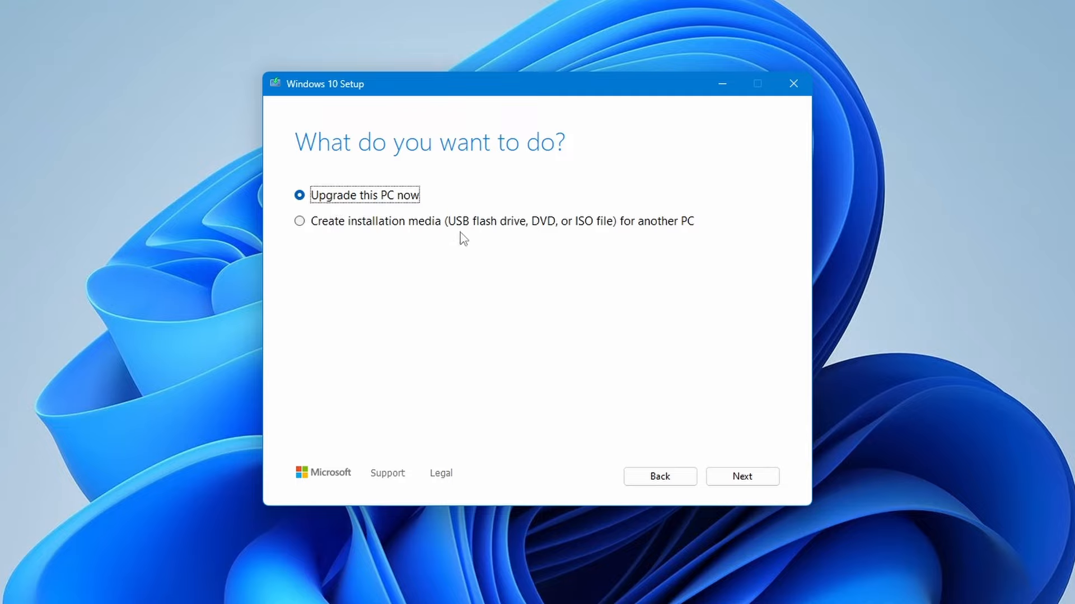
pyautogui.click(301, 225)
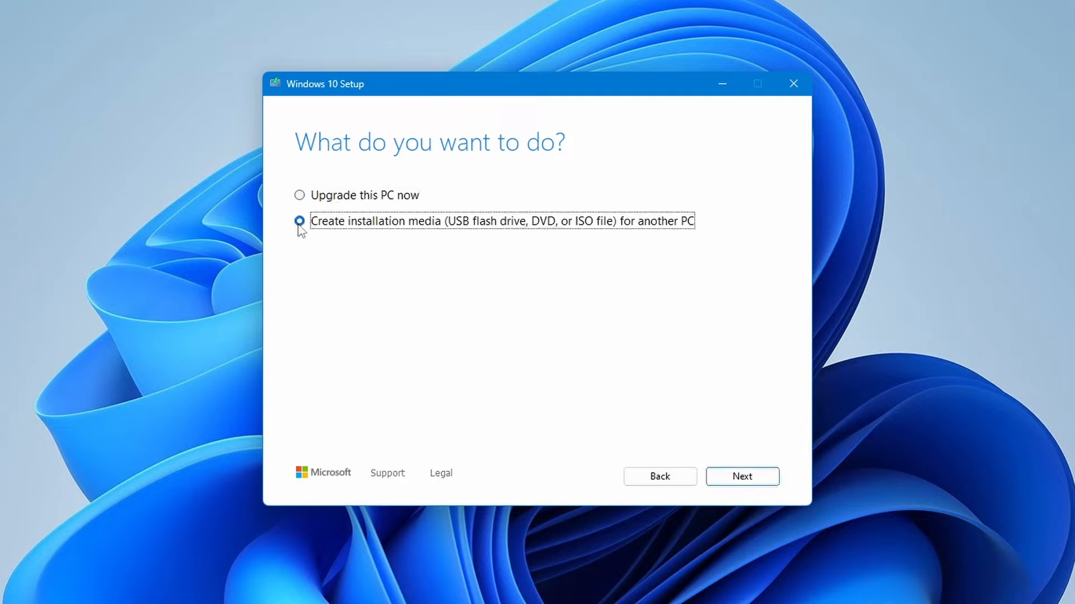
pyautogui.click(726, 479)
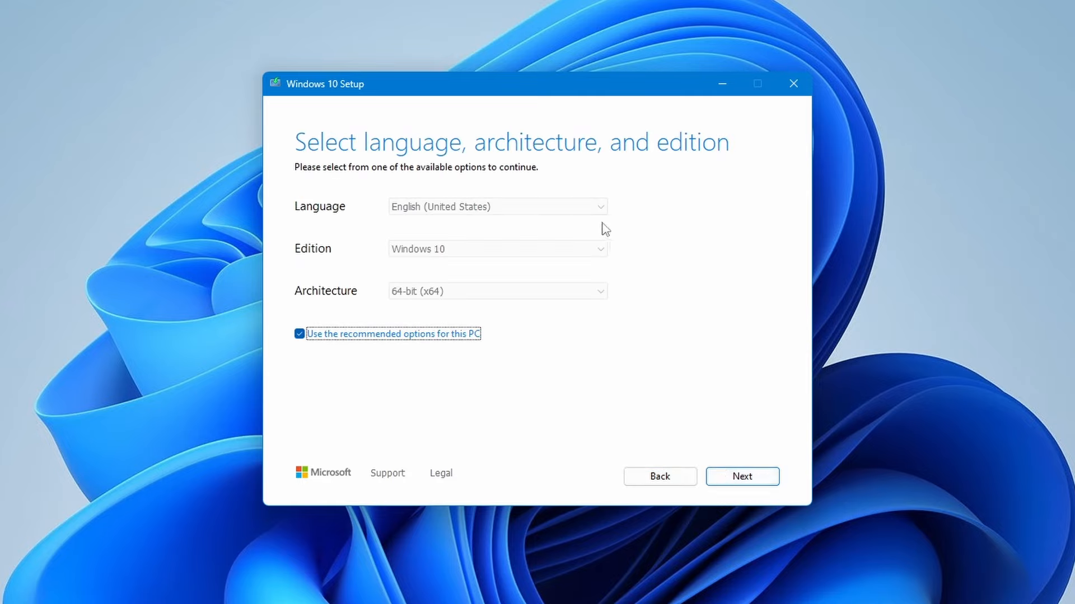
# Turn off the recommended options, check the available choices, and continue with English (United States), Windows 10 and 64-bit (x64).
pyautogui.click(301, 339)
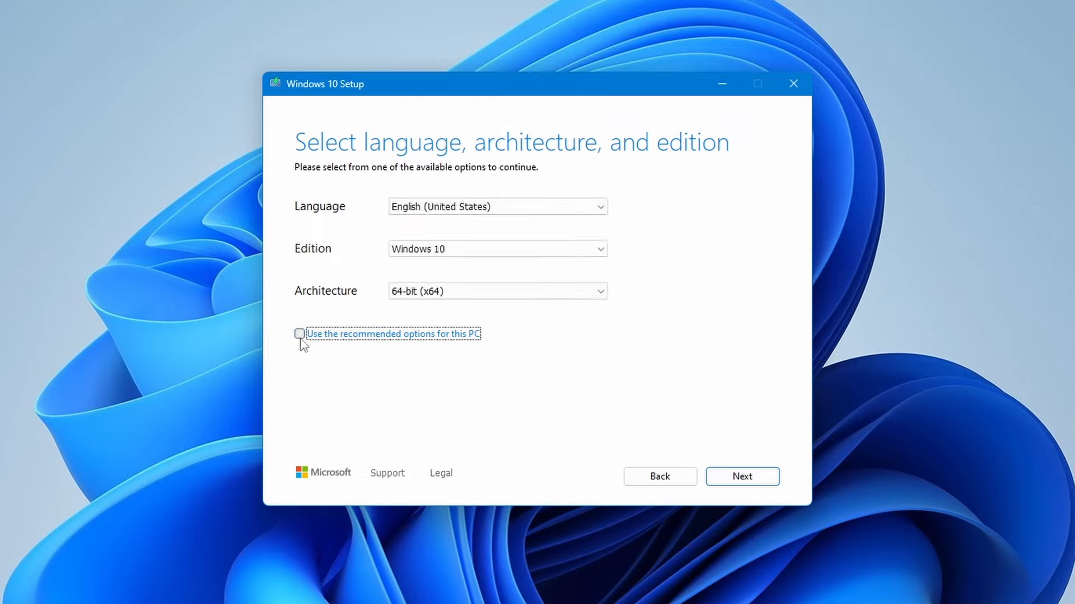
pyautogui.click(601, 208)
pyautogui.click(600, 209)
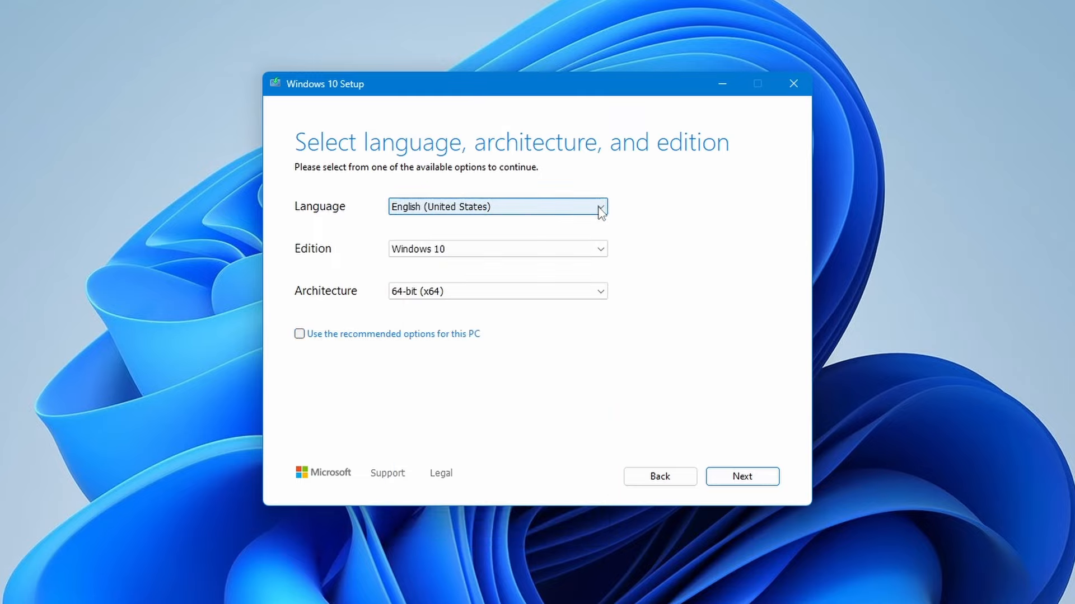
pyautogui.click(600, 251)
pyautogui.click(601, 253)
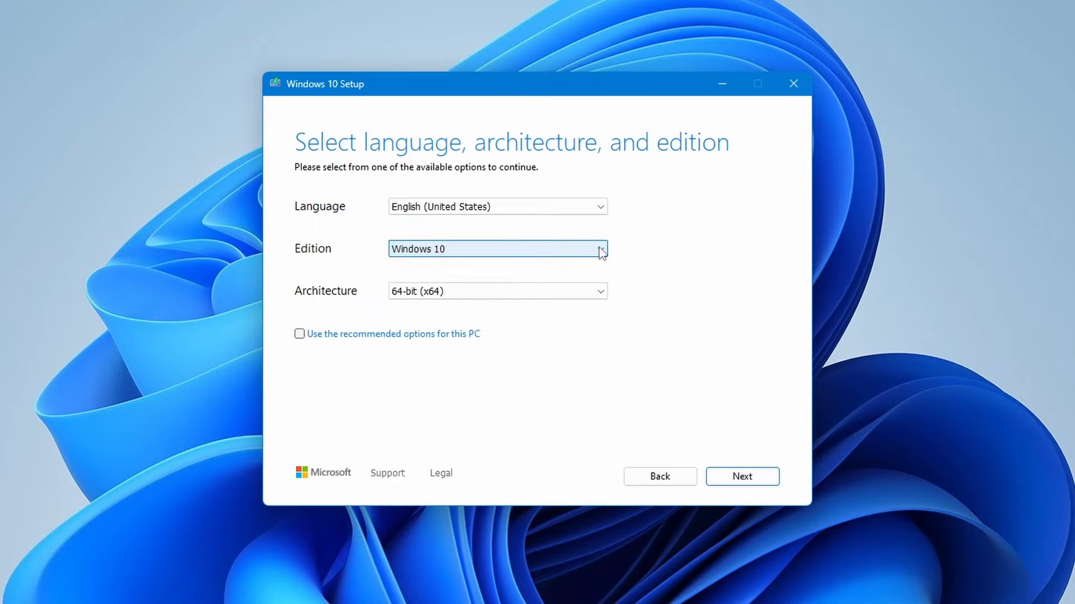
pyautogui.click(601, 298)
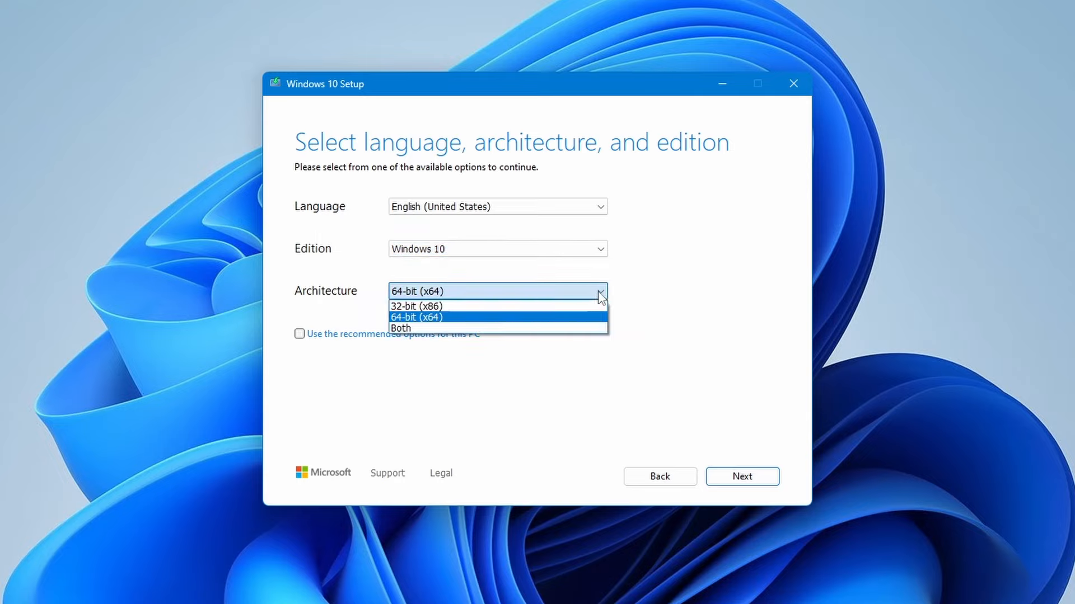
pyautogui.click(598, 291)
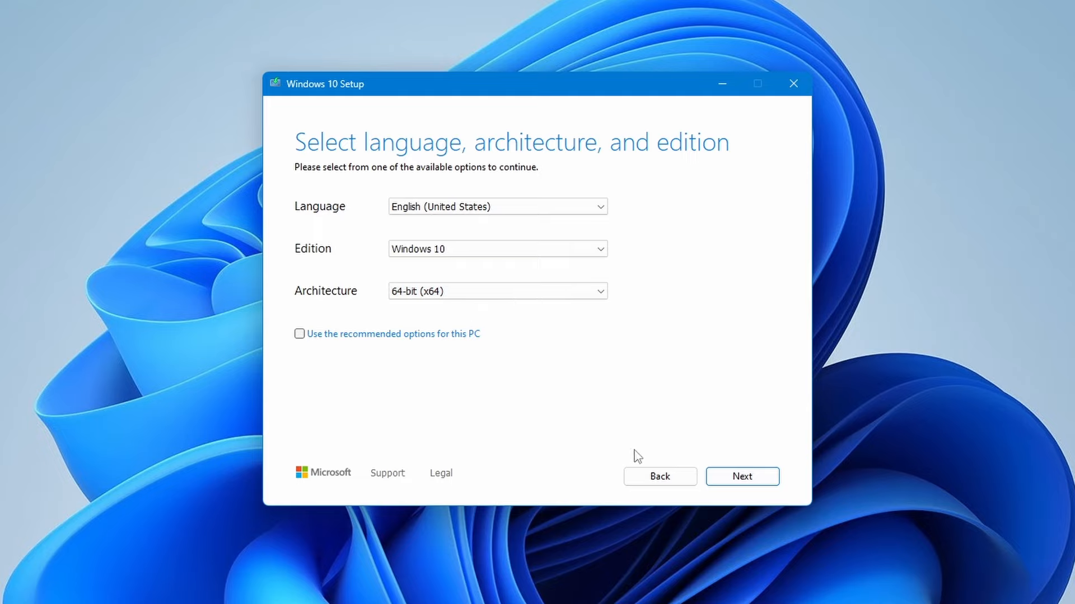
pyautogui.click(727, 480)
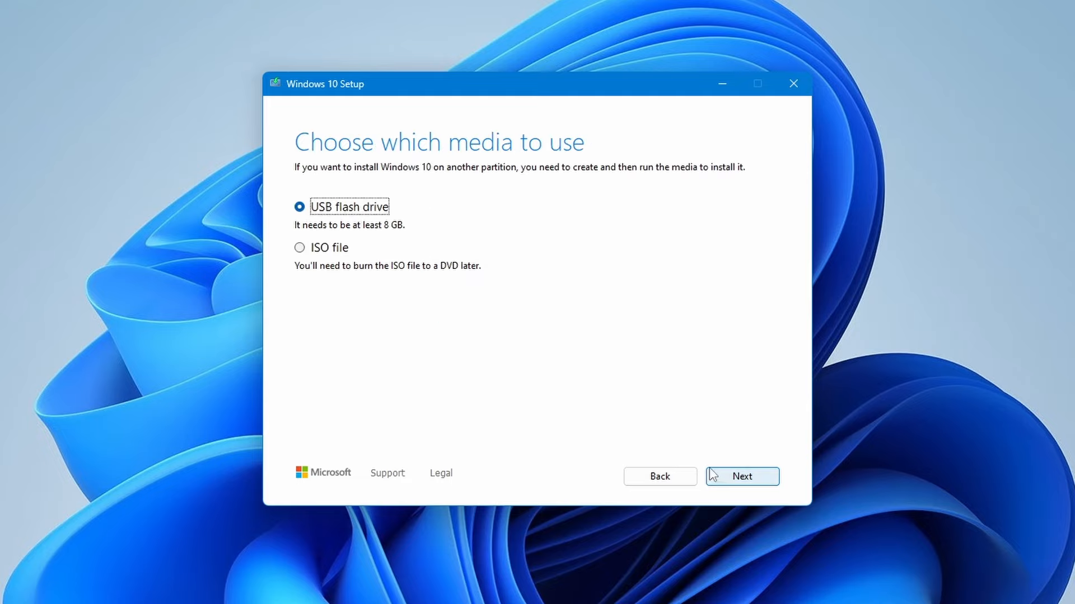
# Choose ISO file as the media, save it to the Desktop as Windows.iso, and finish the media creation.
pyautogui.click(299, 248)
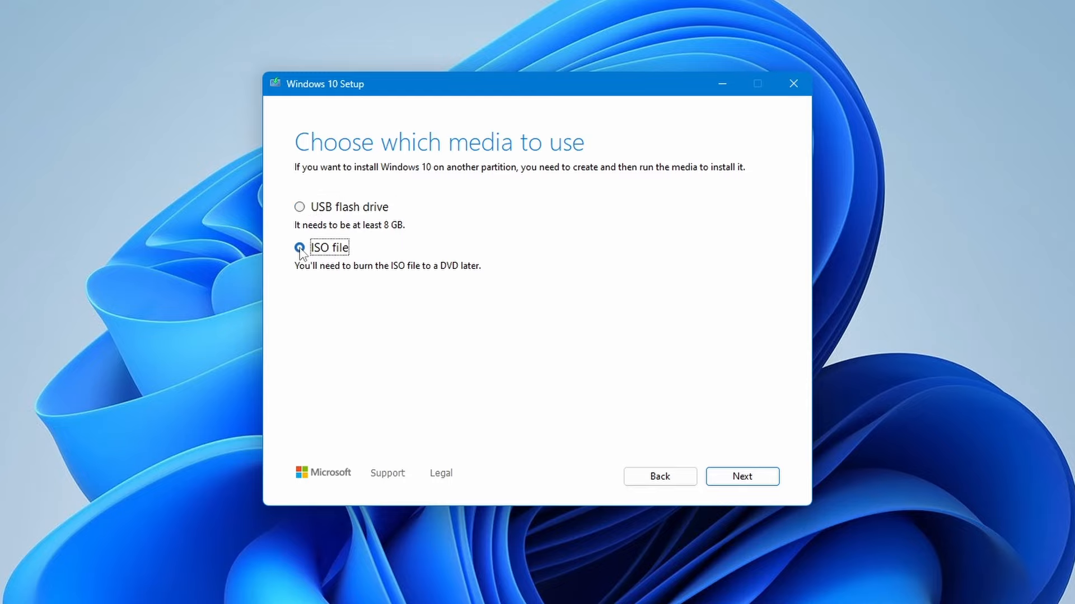
pyautogui.click(729, 481)
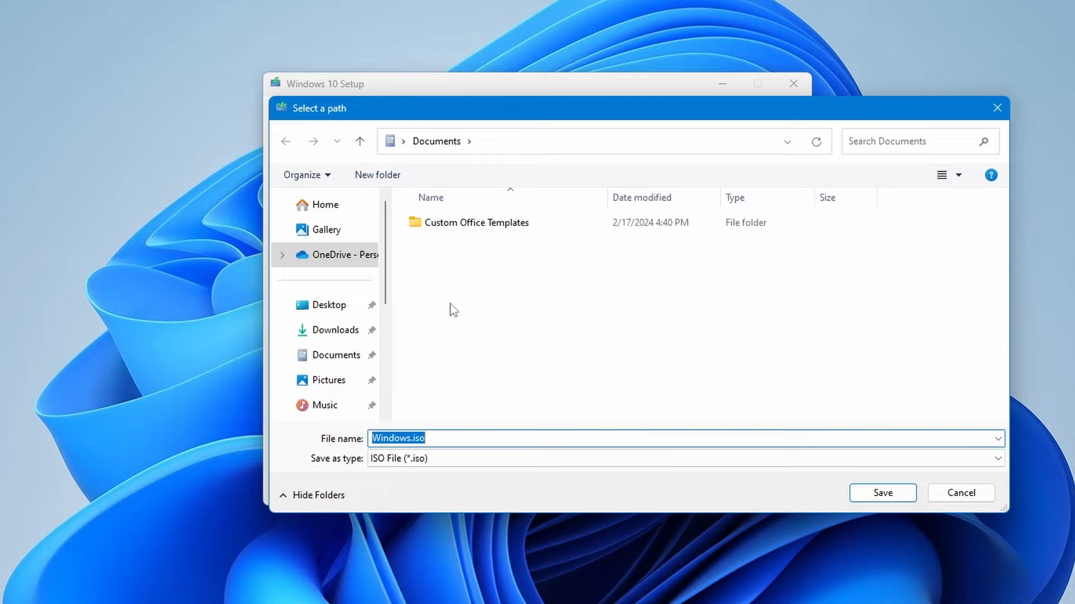
pyautogui.click(330, 305)
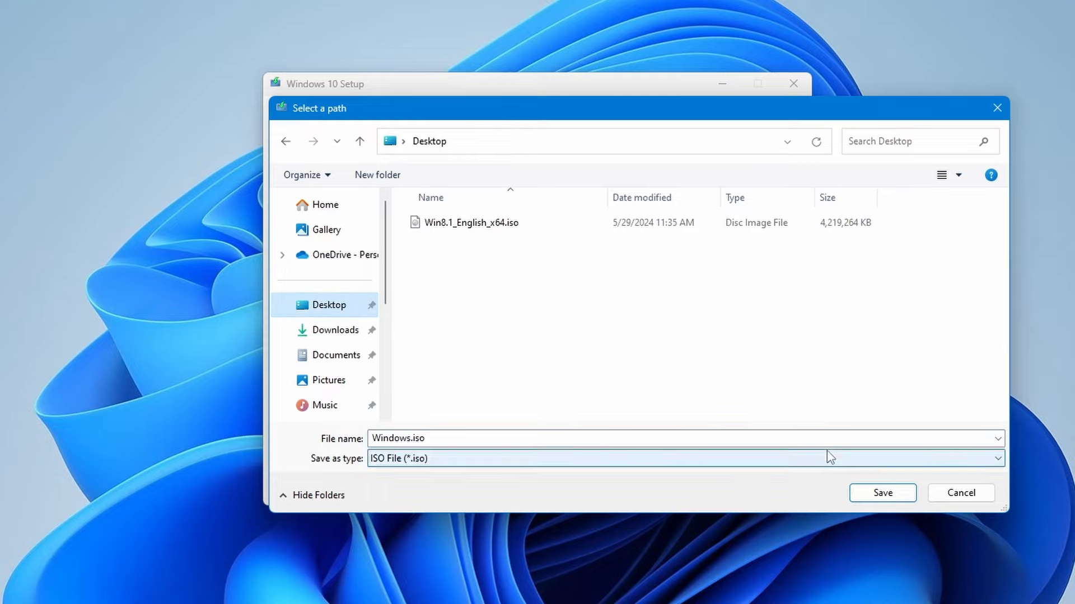
pyautogui.click(881, 492)
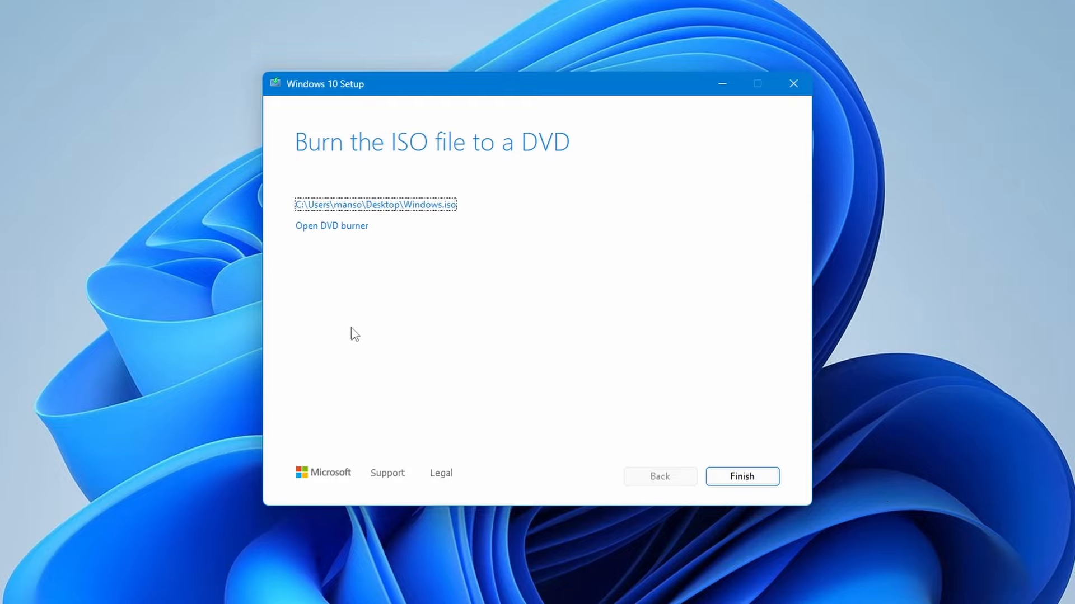
pyautogui.click(742, 477)
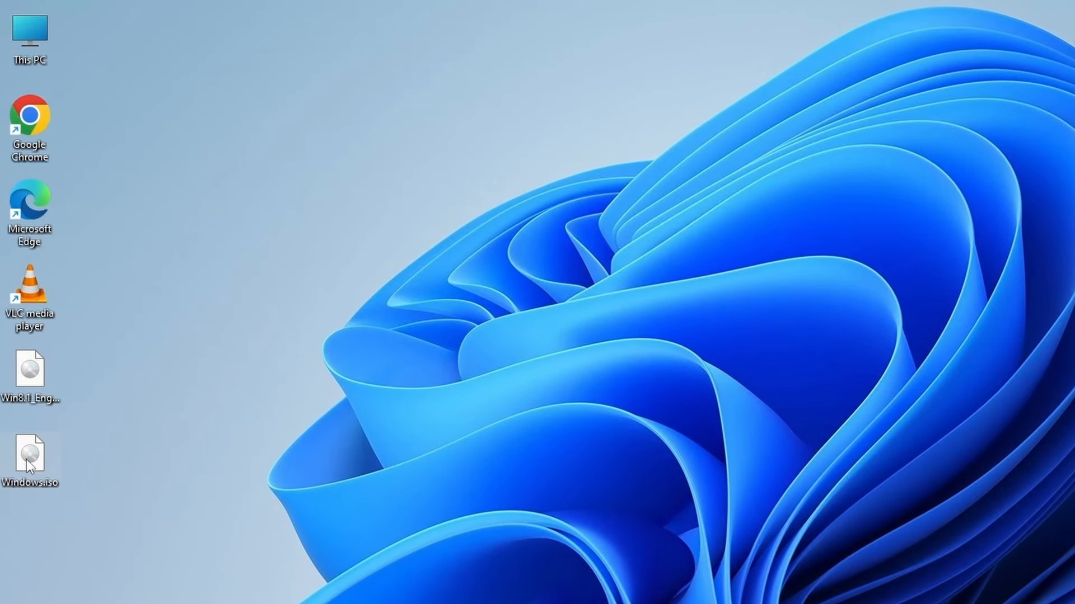
# Mount Windows.iso from the desktop and run setup.exe from the mounted DVD drive.
pyautogui.rightClick(30, 365)
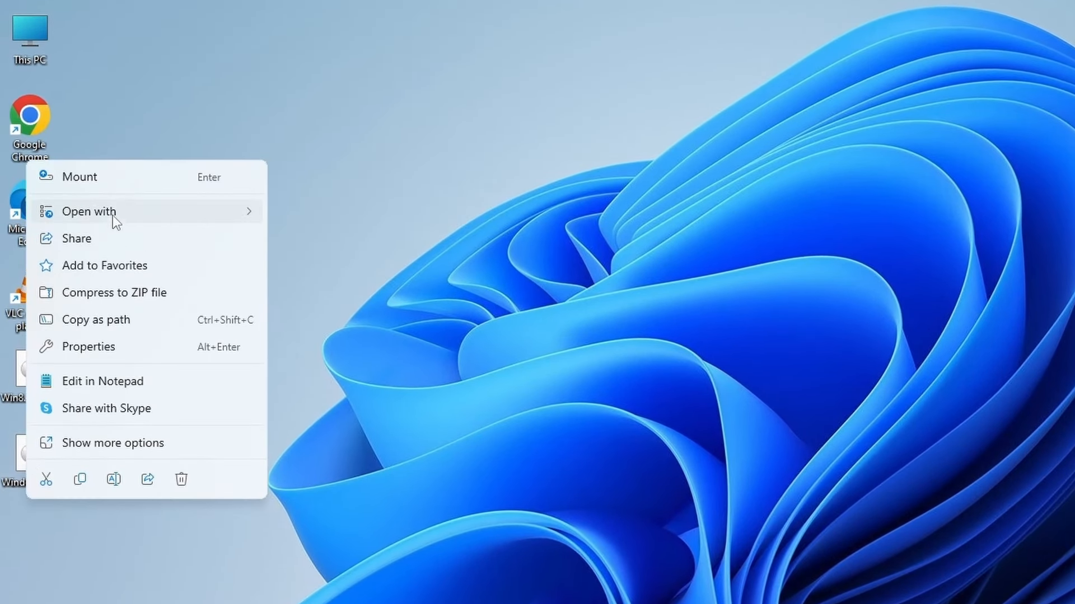
pyautogui.click(115, 188)
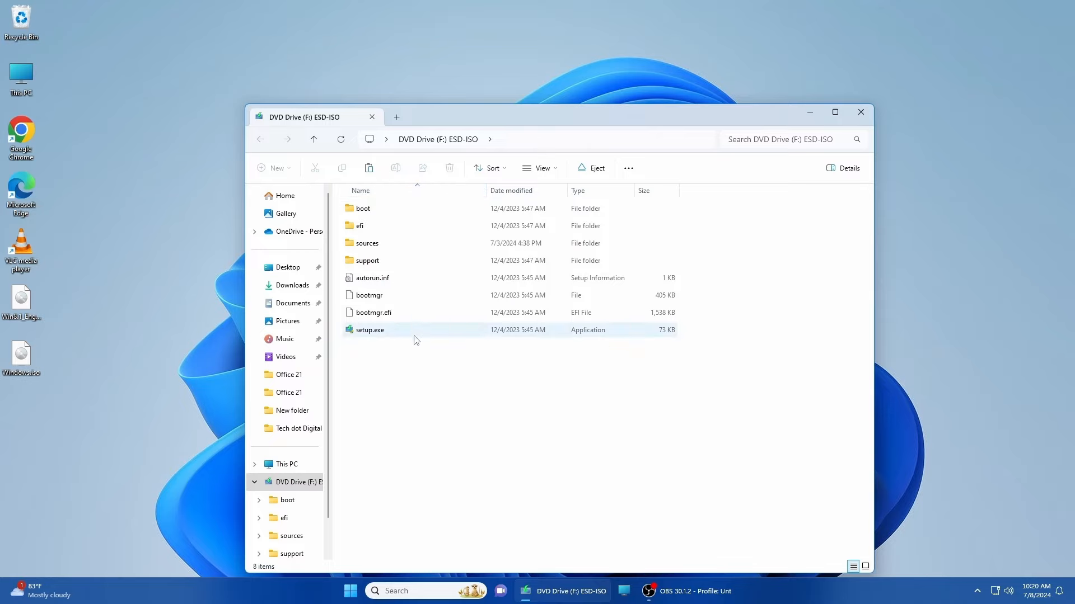
pyautogui.click(373, 334)
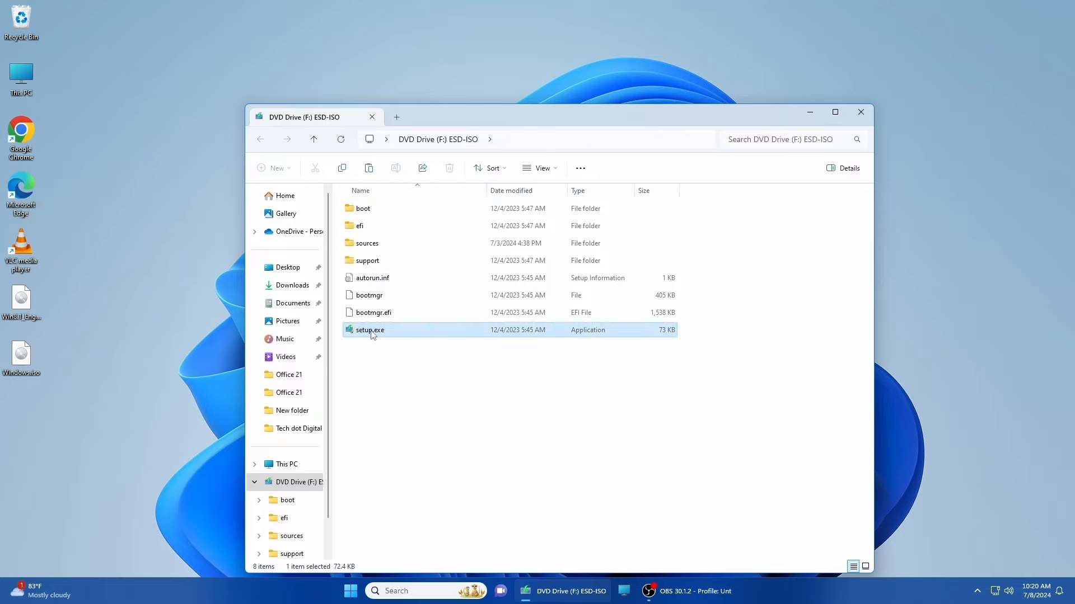
pyautogui.doubleClick(371, 330)
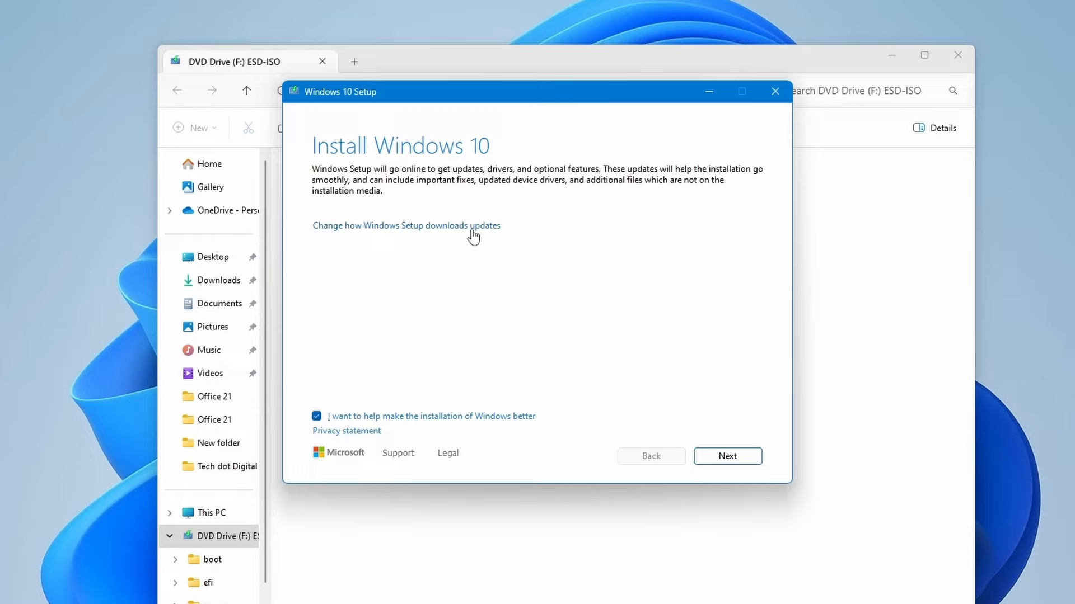
# Set Windows Setup's update download option to Not right now and accept the license terms.
pyautogui.click(439, 228)
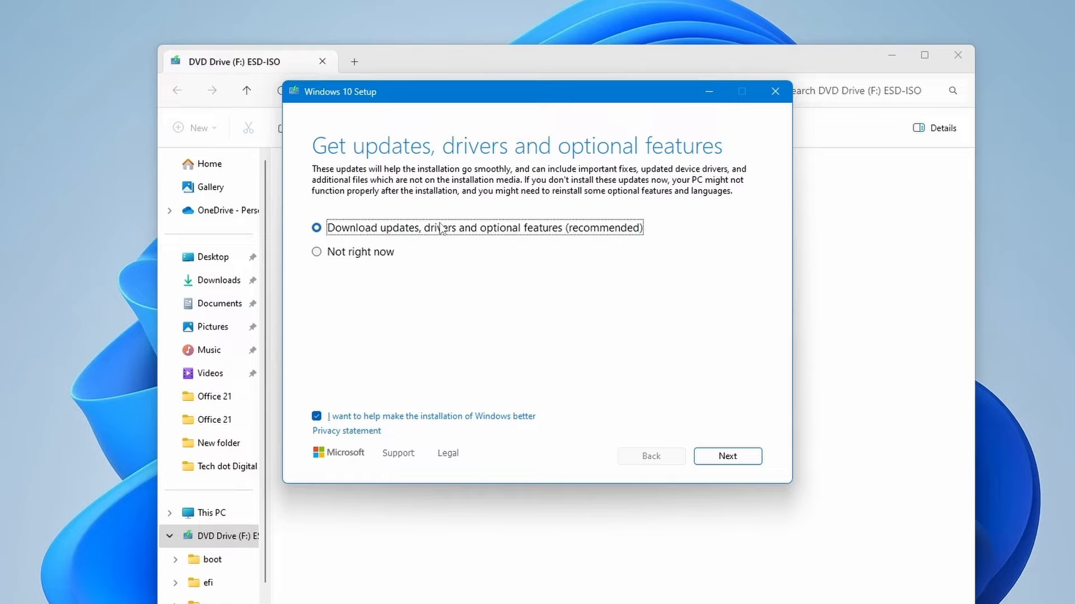
pyautogui.click(317, 253)
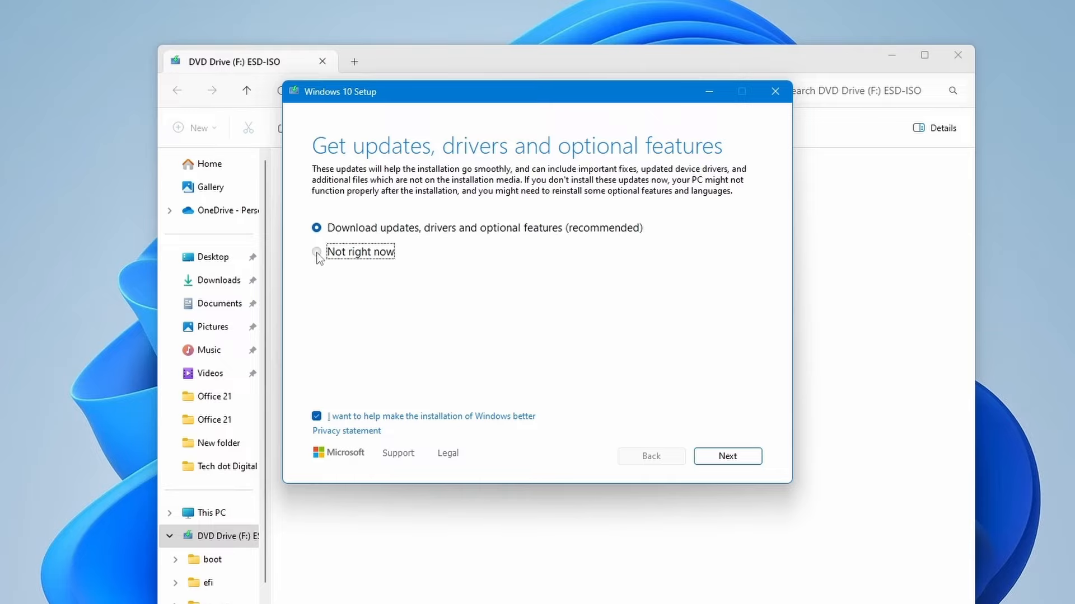
pyautogui.click(701, 460)
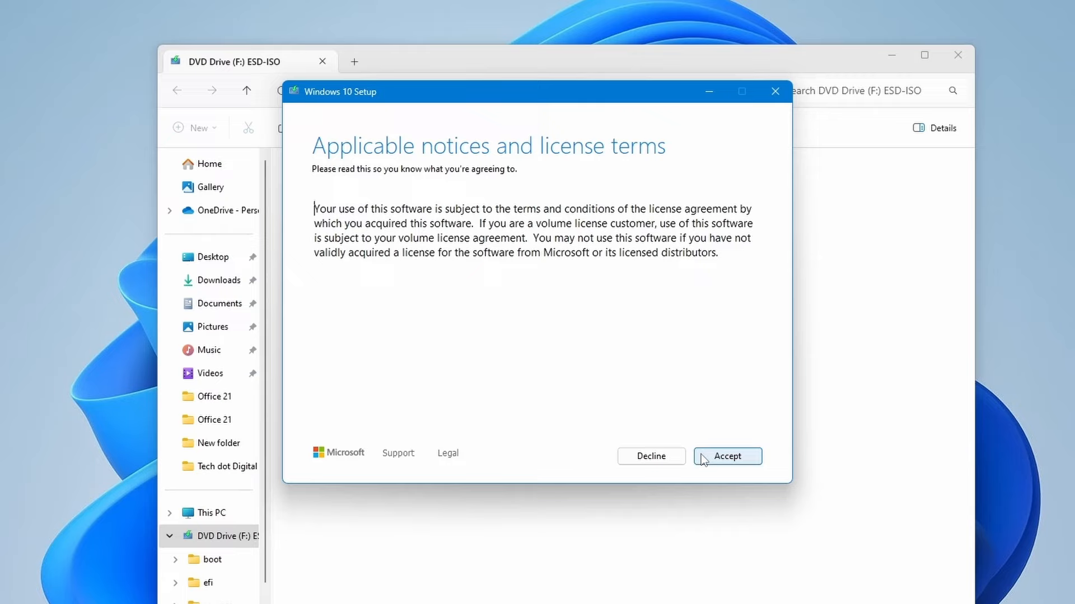
pyautogui.click(701, 454)
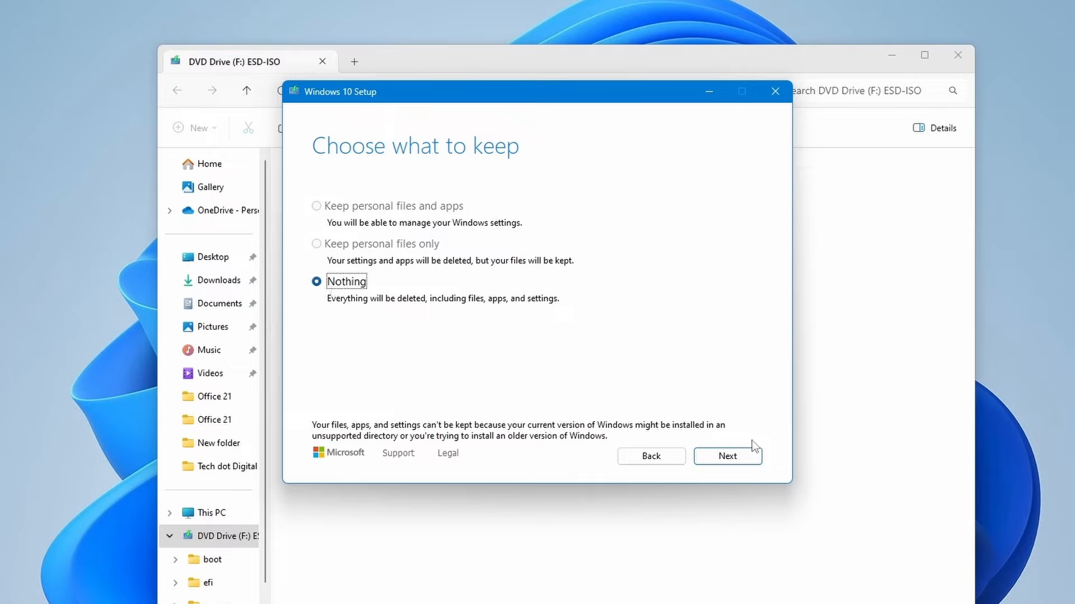
# Choose to keep Nothing, confirm that selection, and start the Windows 10 installation.
pyautogui.click(733, 458)
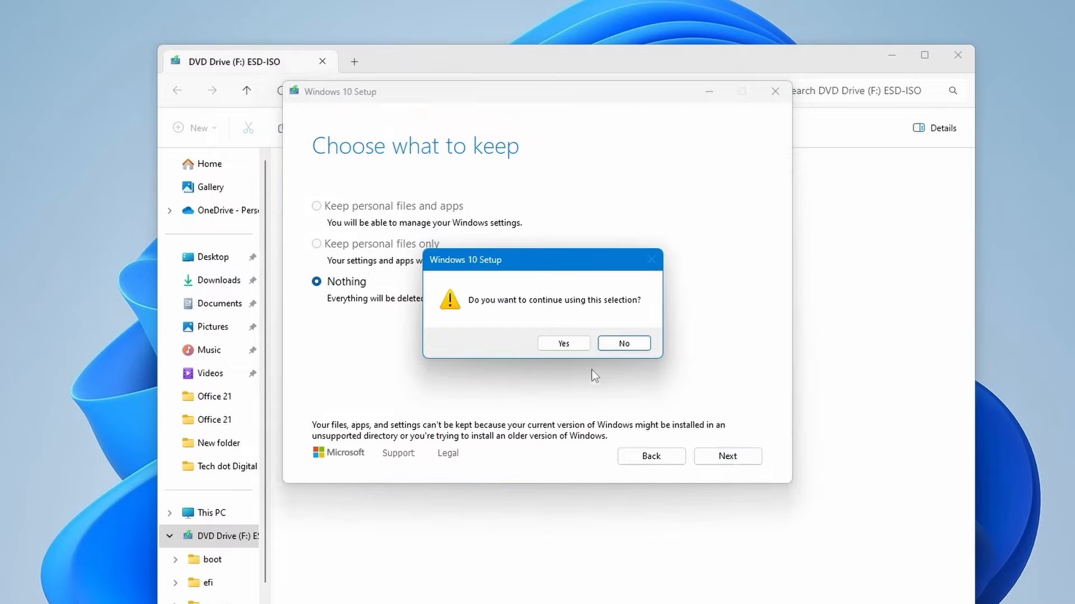
pyautogui.click(575, 344)
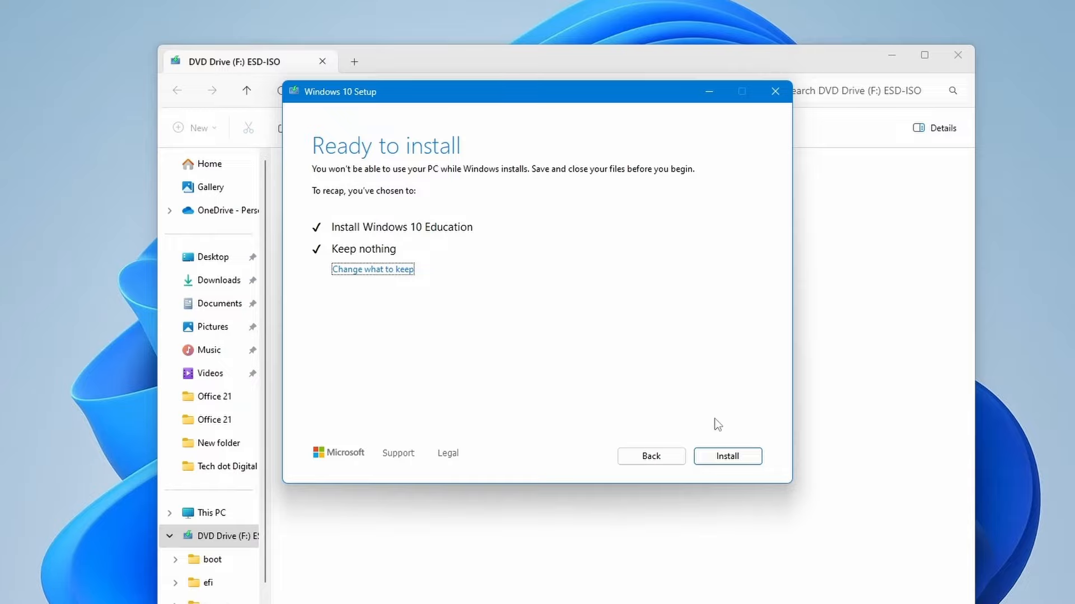
pyautogui.click(731, 455)
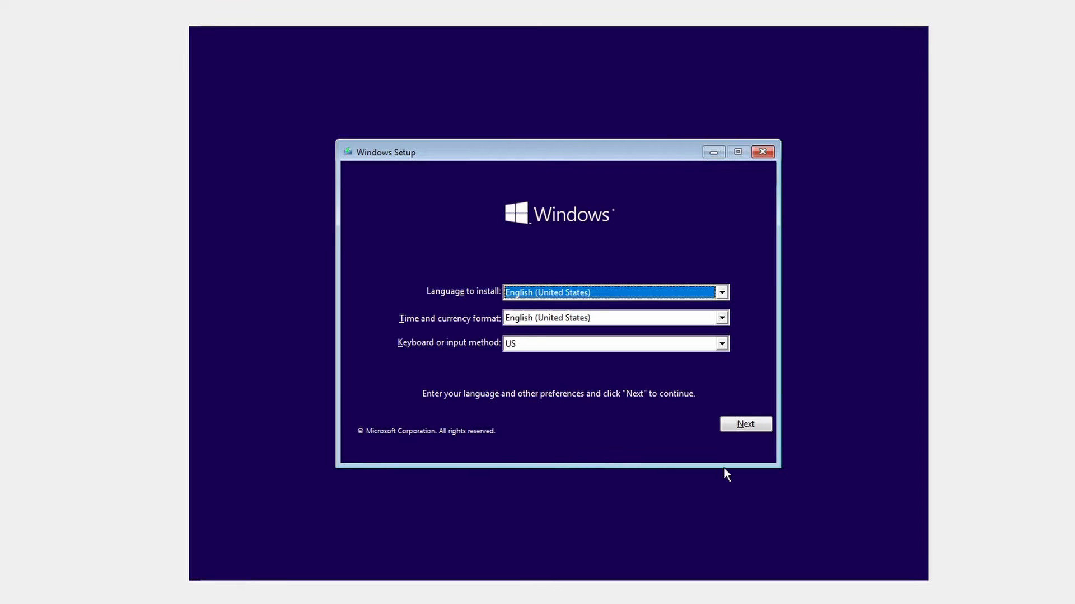
# Start the installation with English (United States) and the US keyboard, without a product key, and choose Windows 10 Pro as the operating system.
pyautogui.click(762, 421)
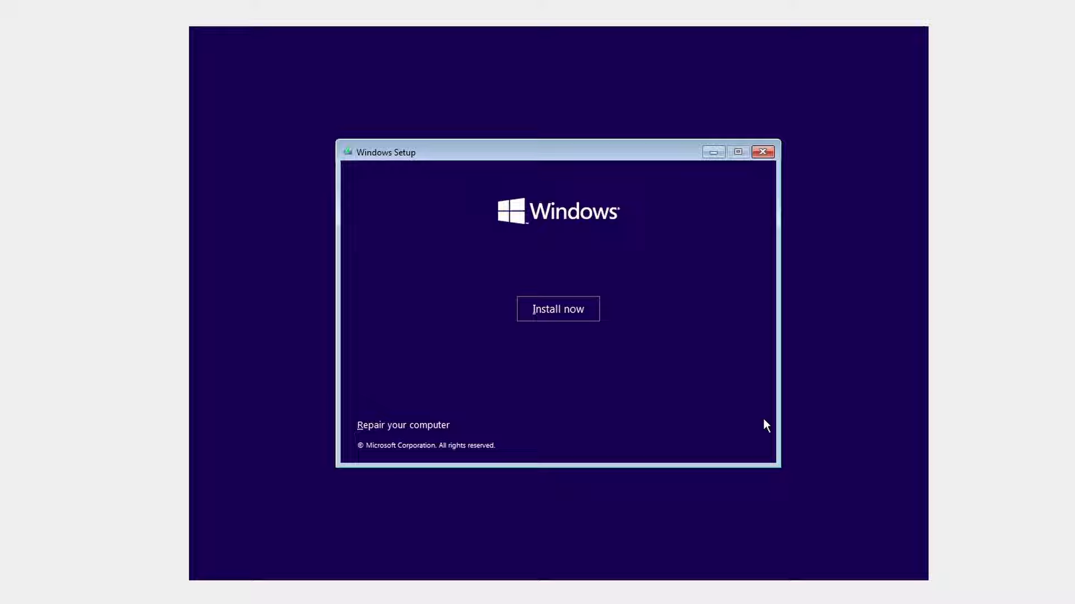
pyautogui.click(587, 316)
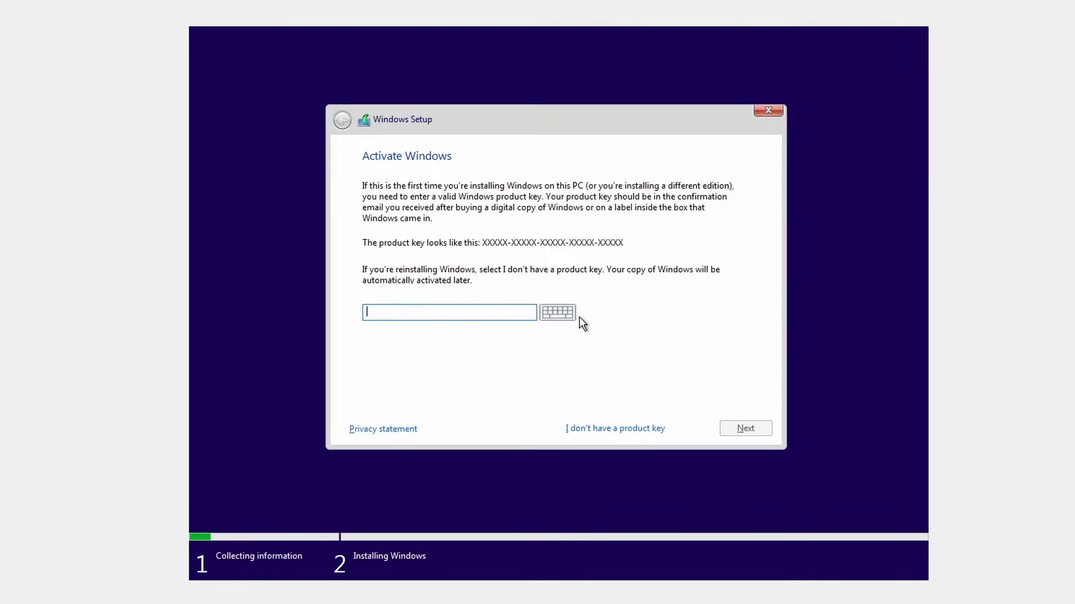
pyautogui.click(607, 430)
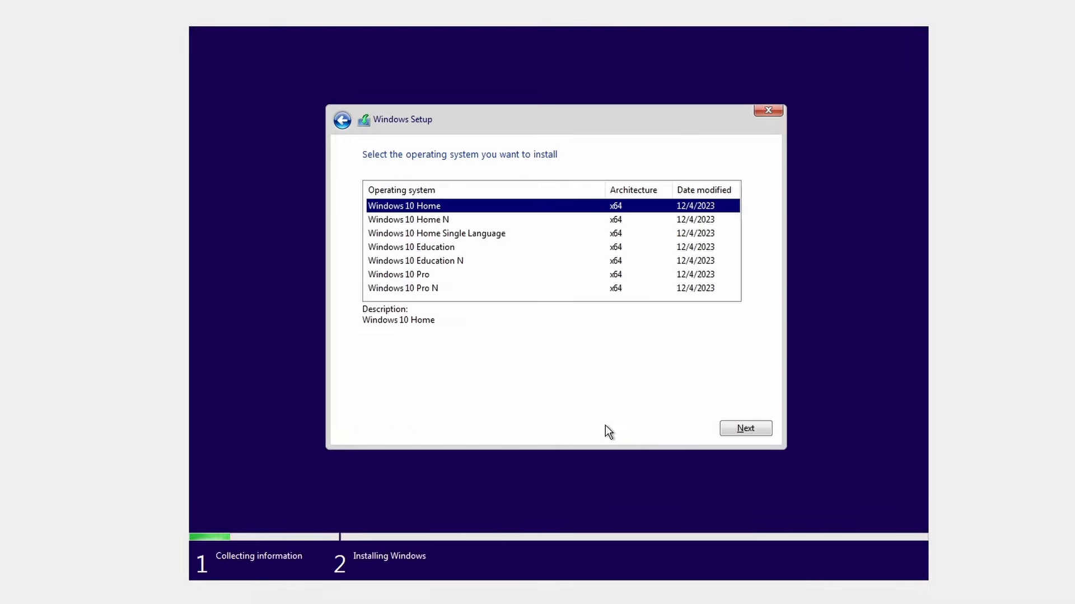
pyautogui.click(432, 275)
pyautogui.click(730, 430)
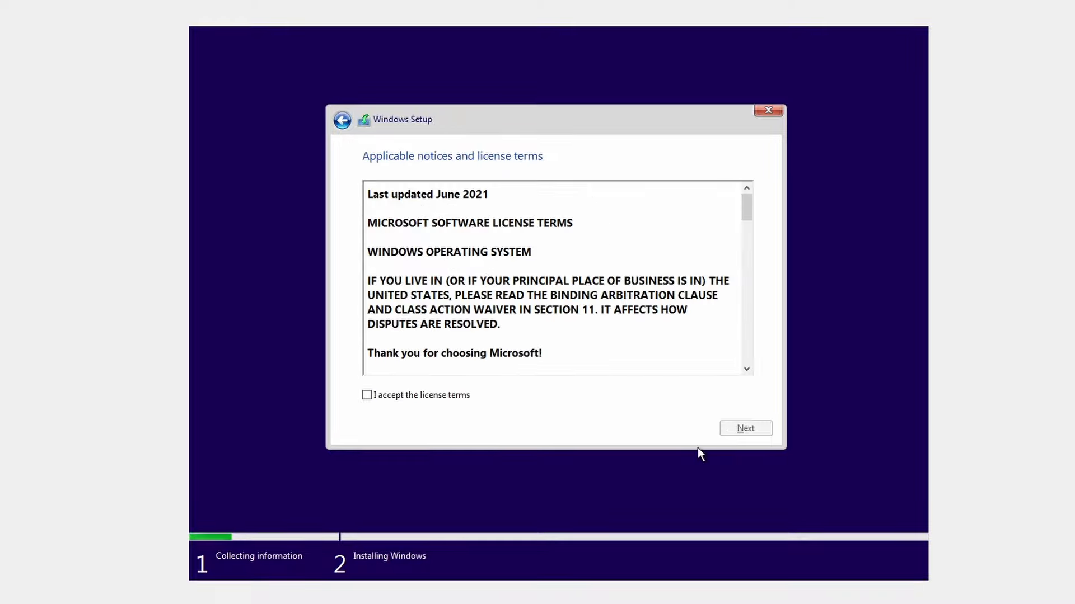
# Accept the Windows license terms and start a custom installation on Drive 0 Unallocated Space.
pyautogui.moveTo(751, 209); pyautogui.dragTo(748, 358)
pyautogui.click(366, 395)
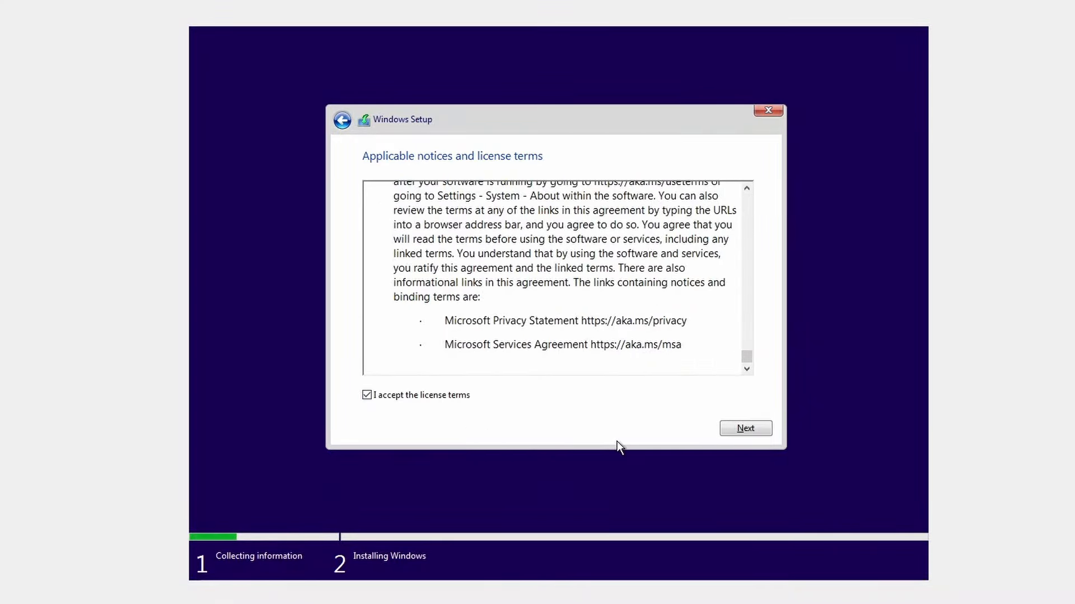
pyautogui.click(744, 428)
pyautogui.click(503, 294)
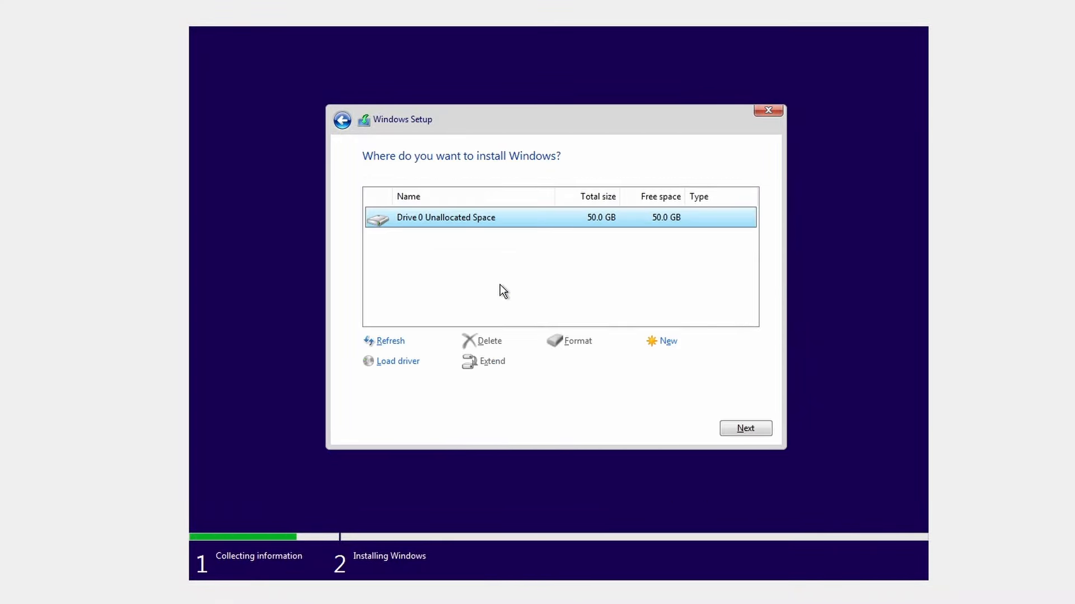
pyautogui.click(737, 431)
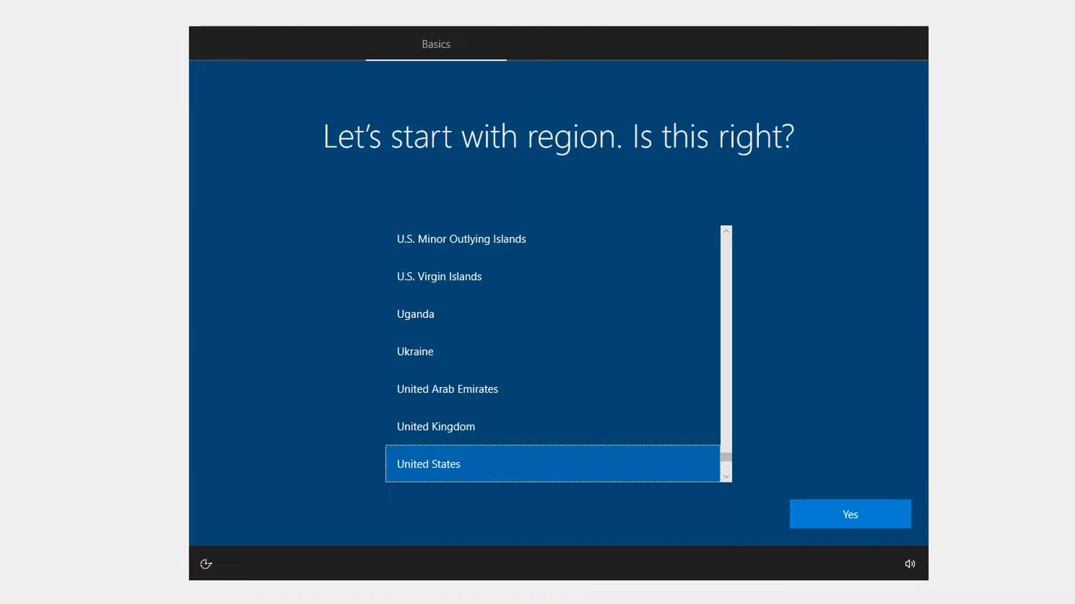
# Complete the first-run setup with the United States region and default privacy settings, and dismiss the Microsoft Edge offer with Maybe later.
pyautogui.click(849, 511)
pyautogui.click(851, 513)
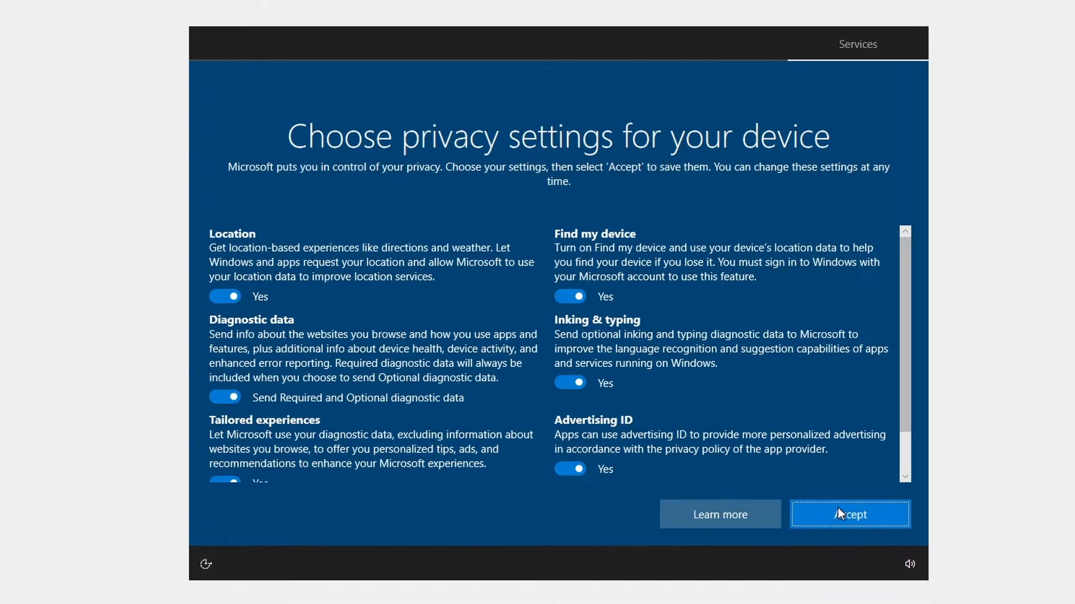
pyautogui.click(838, 512)
pyautogui.click(838, 513)
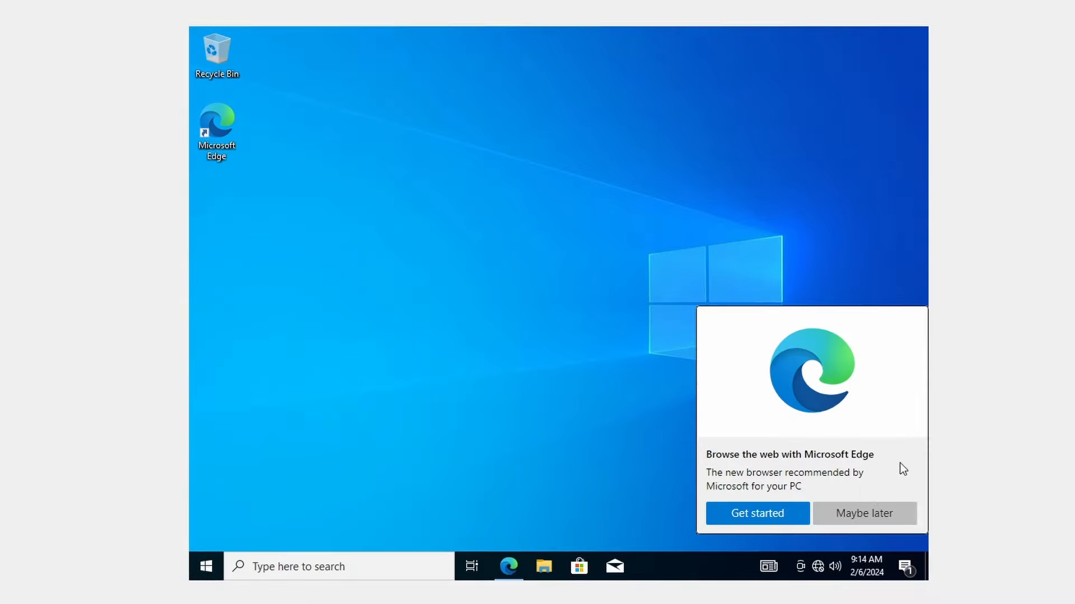
pyautogui.click(866, 511)
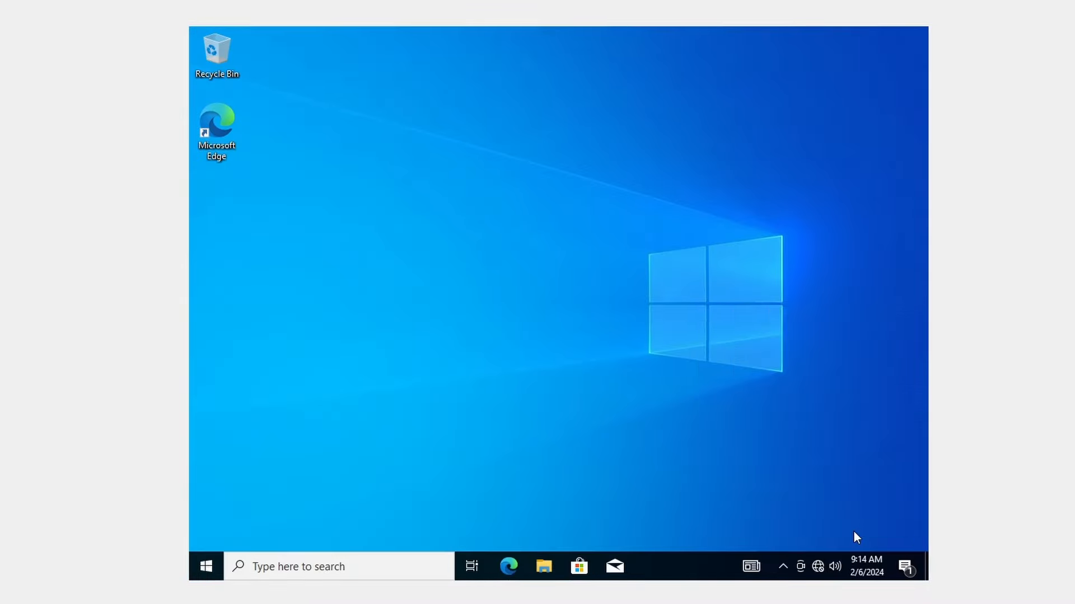